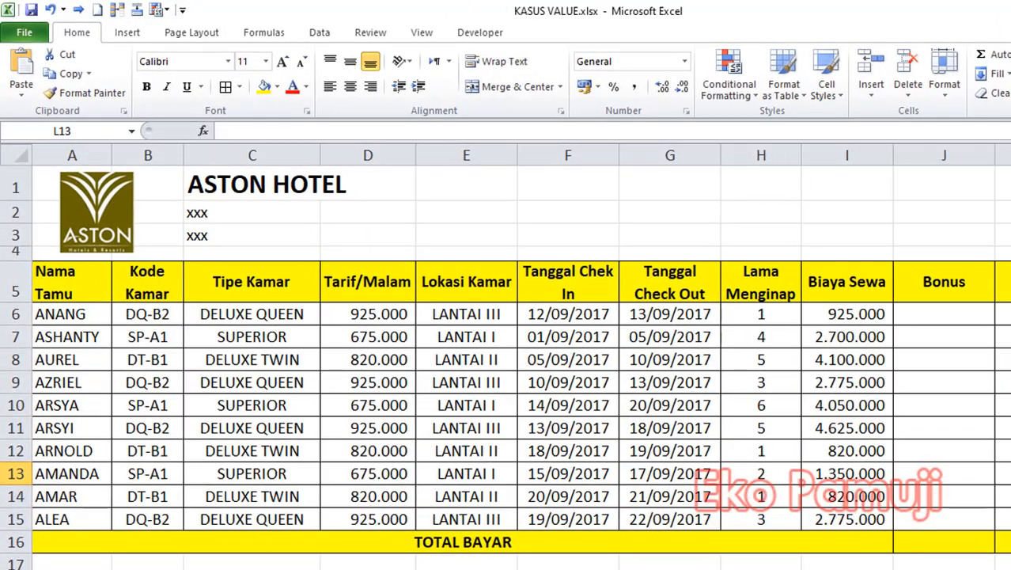
Switch to the Word document SOAL HOTEL ASTON.docx to read the Bonus rule, and return to the Excel workbook.
mouse_move(193, 569)
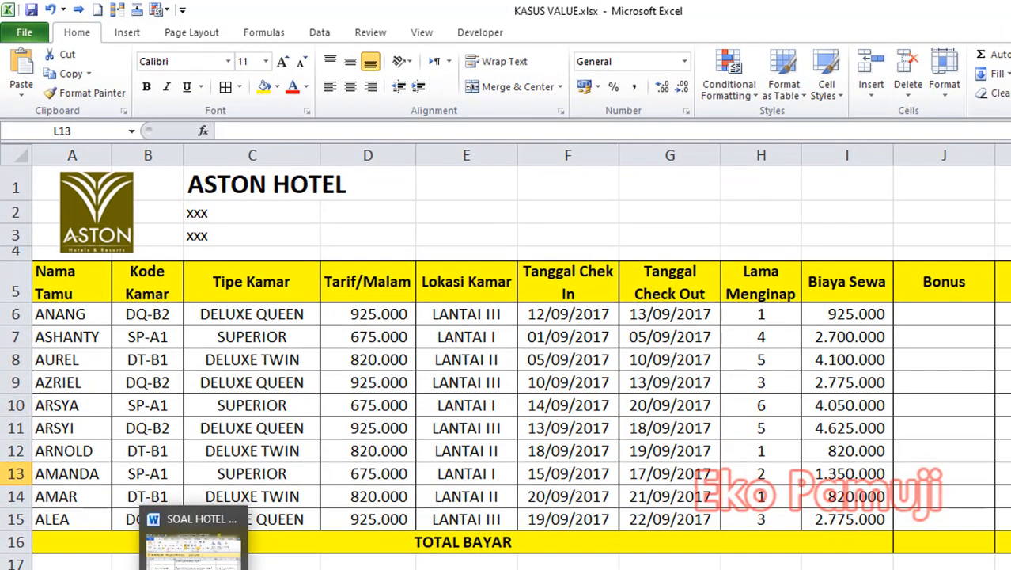
click(193, 546)
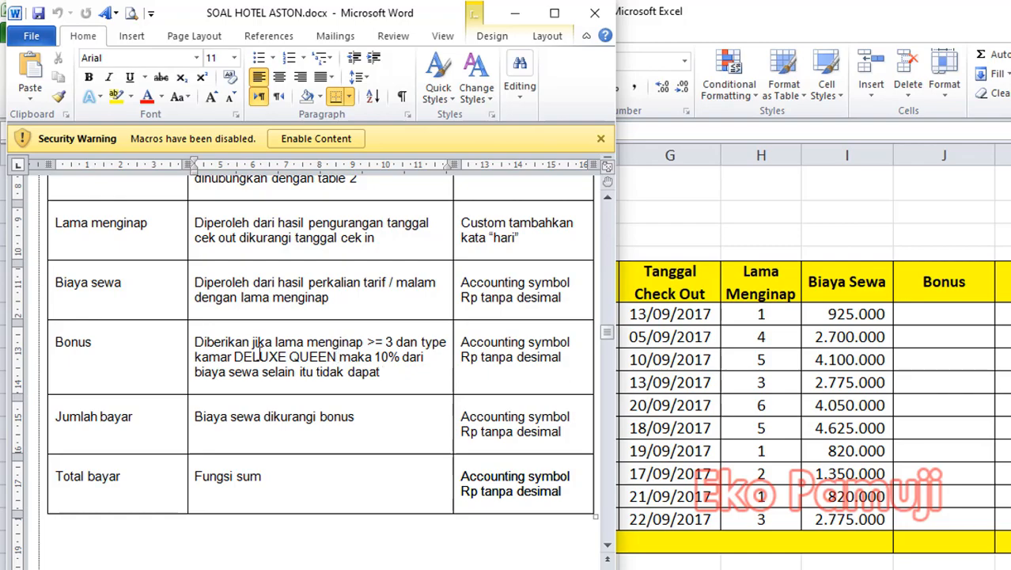
click(950, 371)
Start the Bonus formula in J6 as =IF(AND(H6>=3; using the length of stay as the first condition.
click(937, 318)
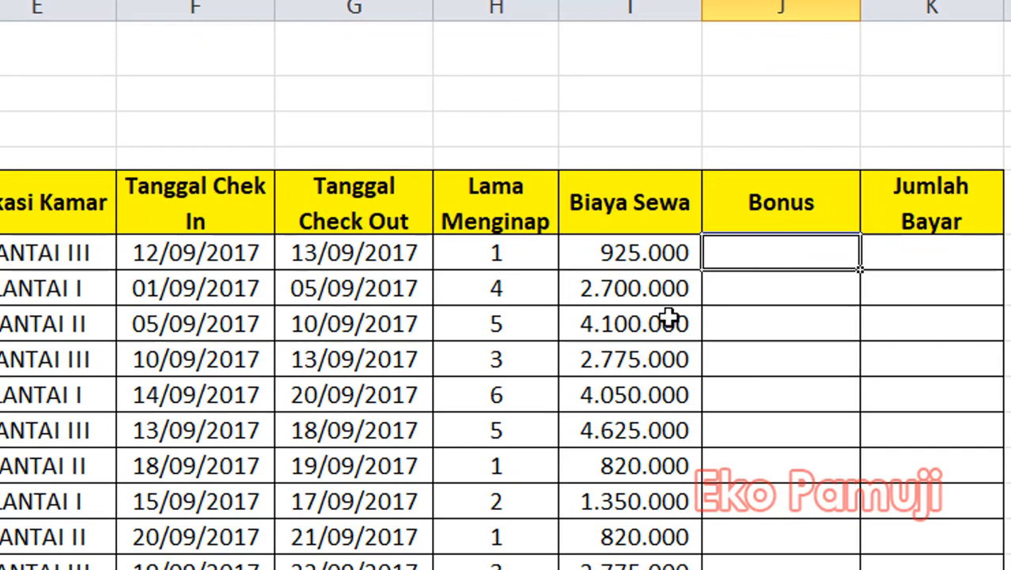
text(=I)
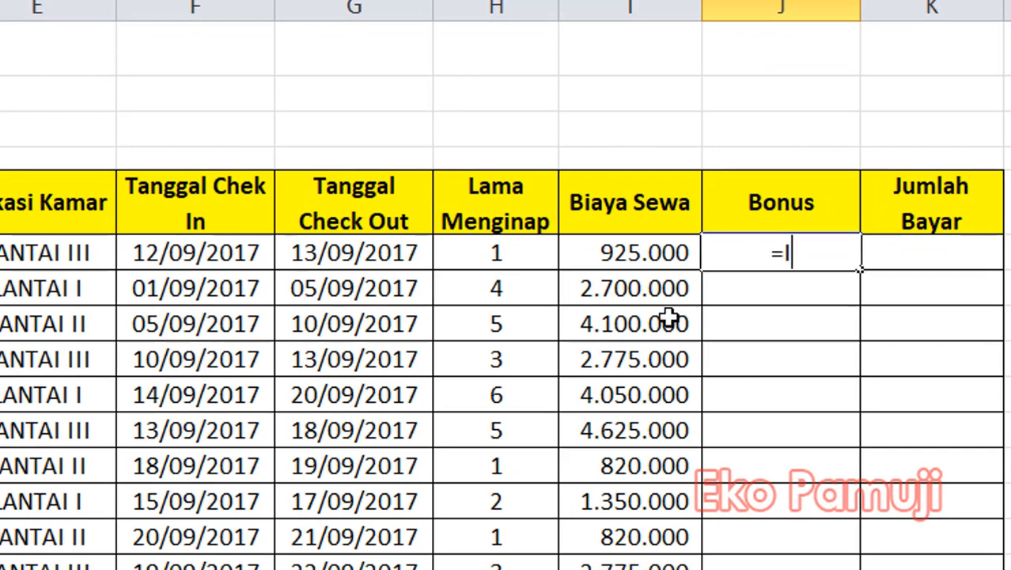
text(F(AND)
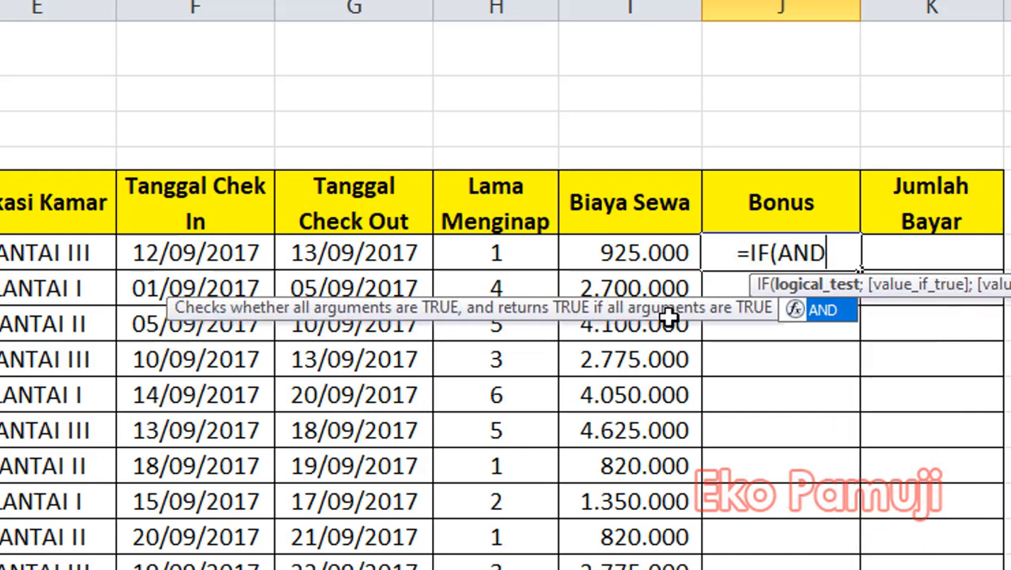
text(()
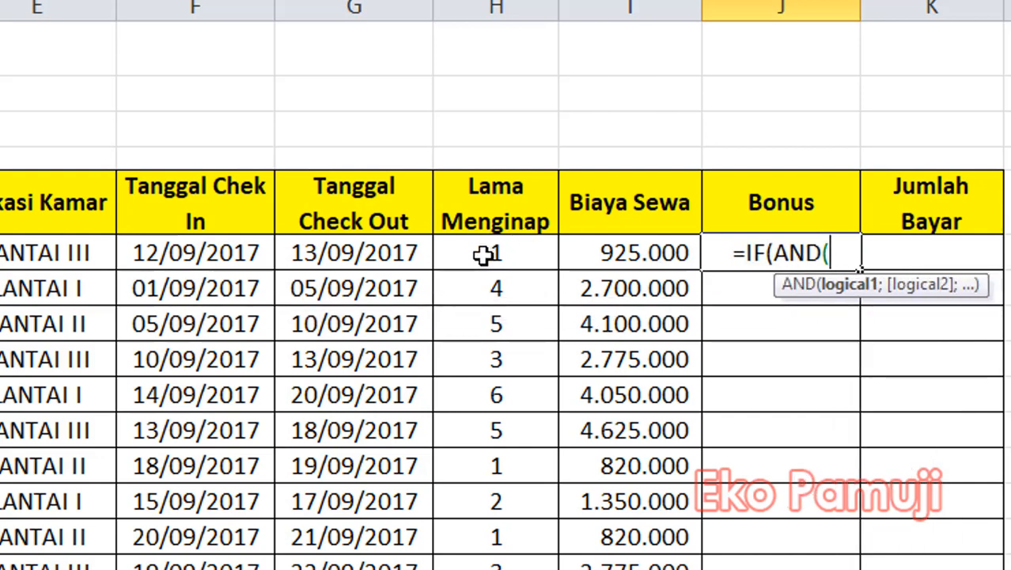
click(484, 255)
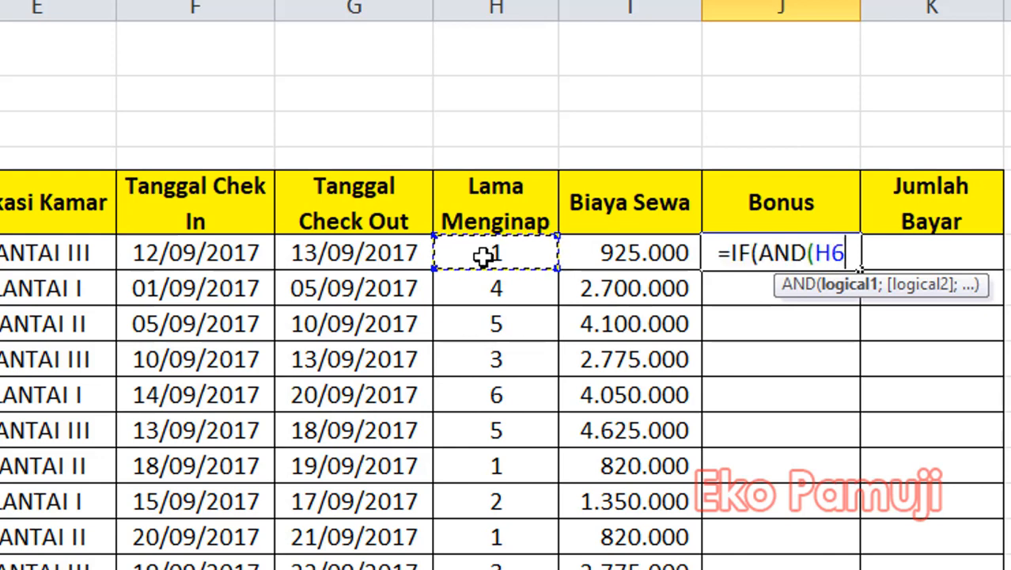
text(>=)
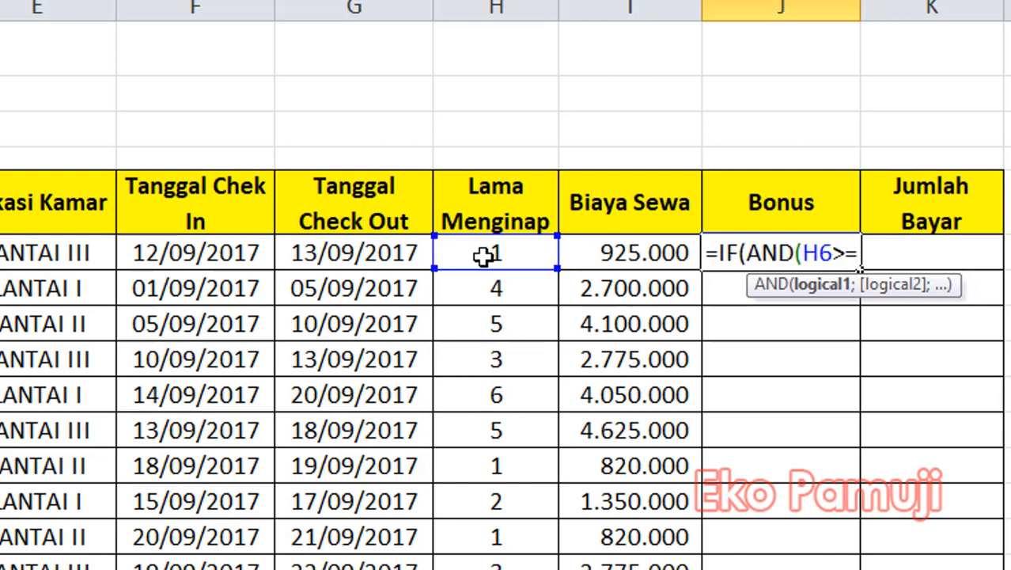
text(3)
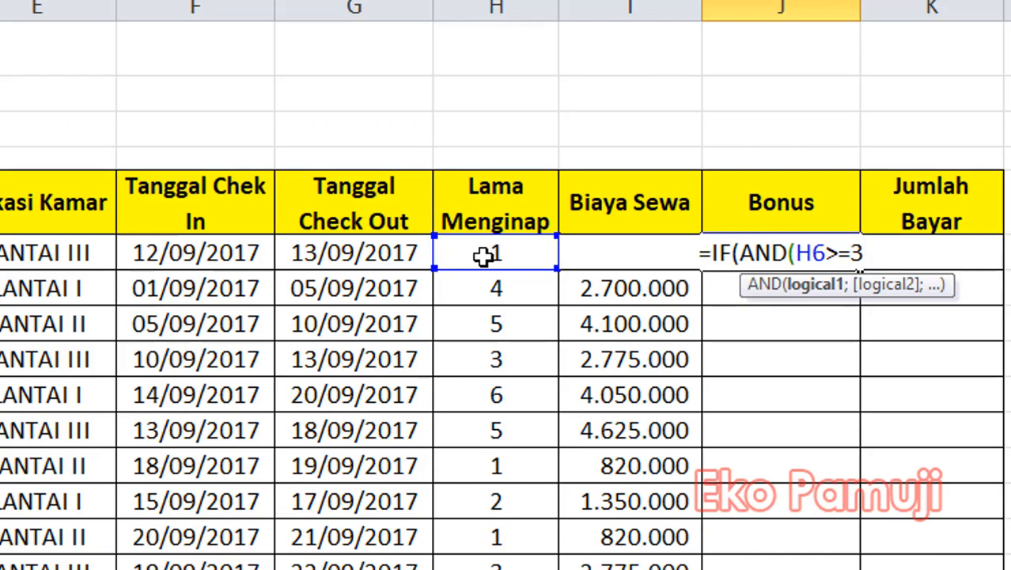
text(;)
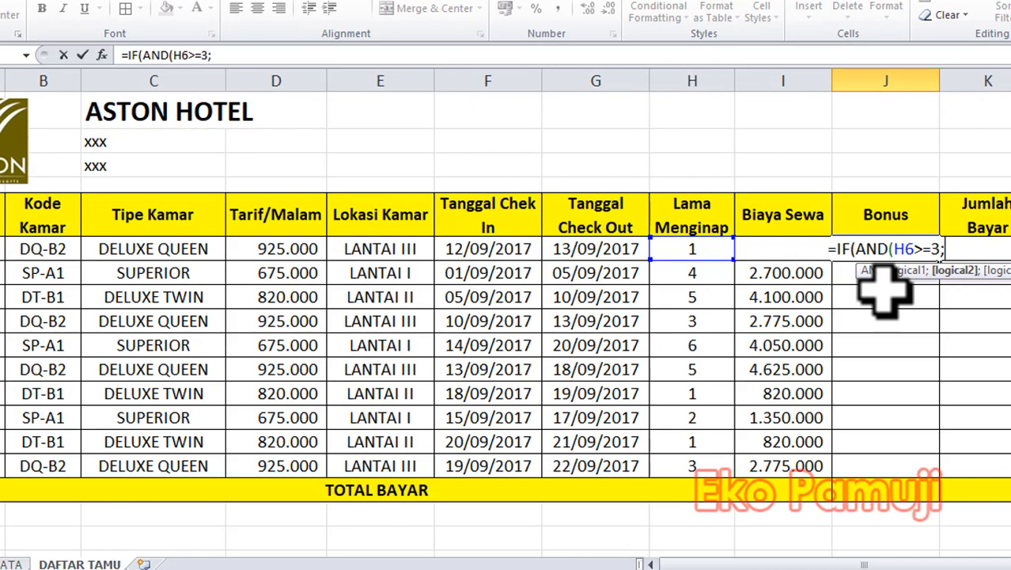
Add C6="DELUXE QUEEN" as the second AND condition in the Bonus formula and close the AND function.
click(150, 252)
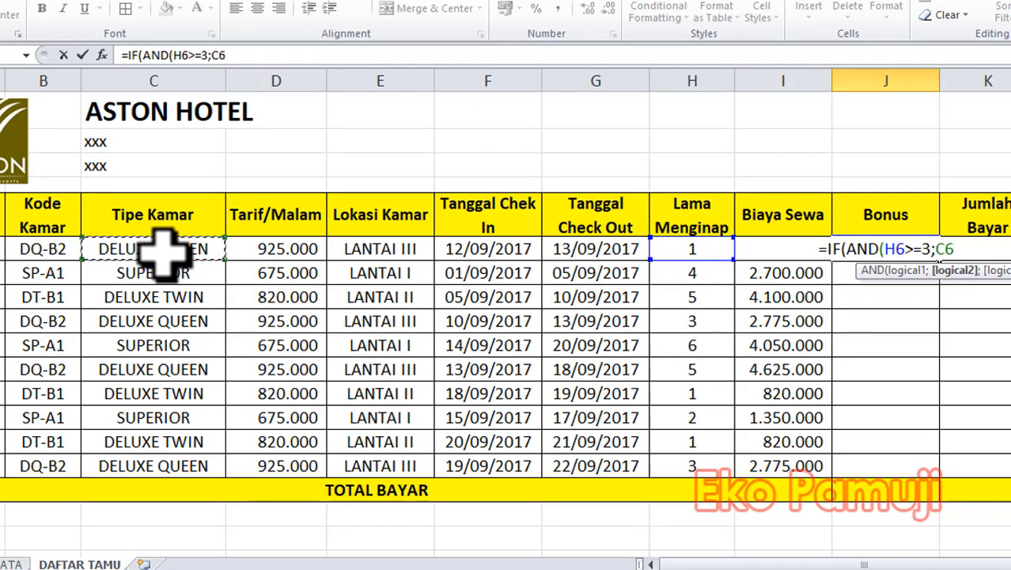
text(=)
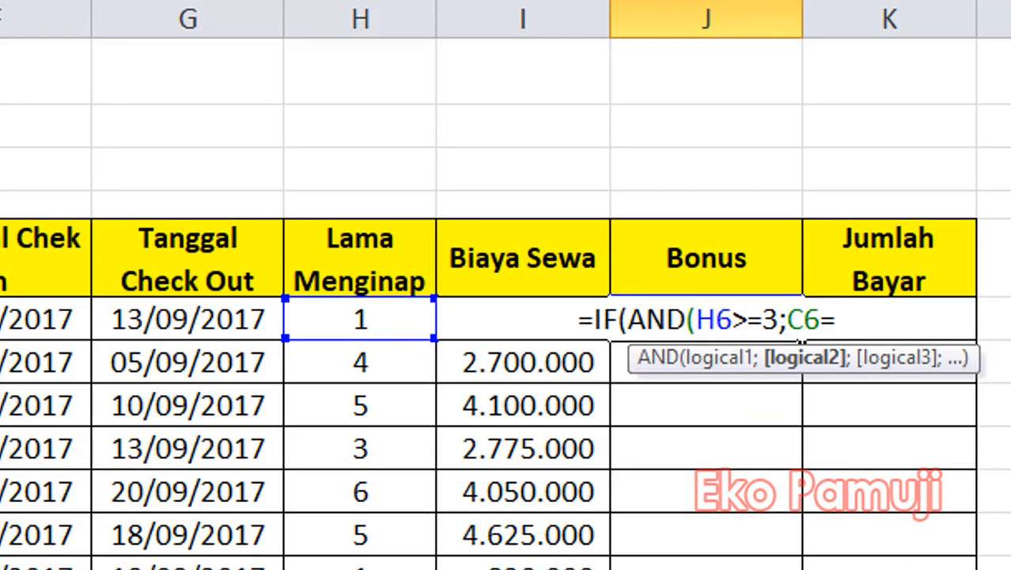
text(")
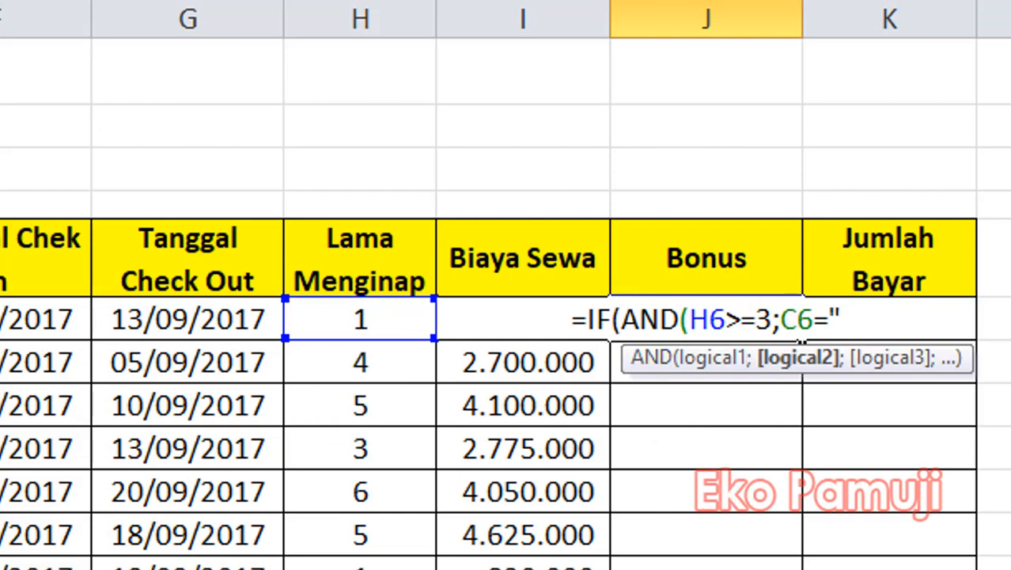
text(DE)
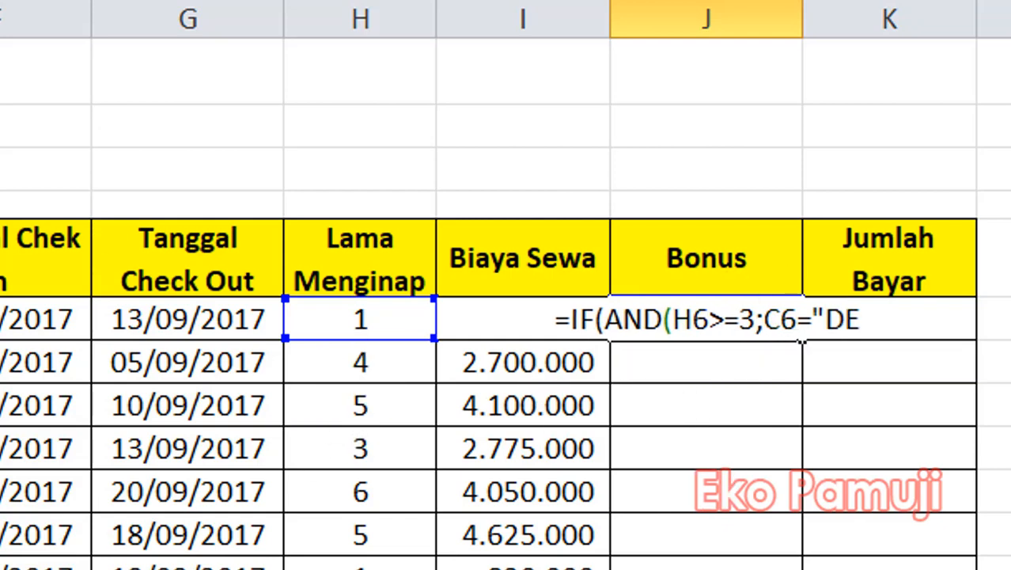
text(LUX)
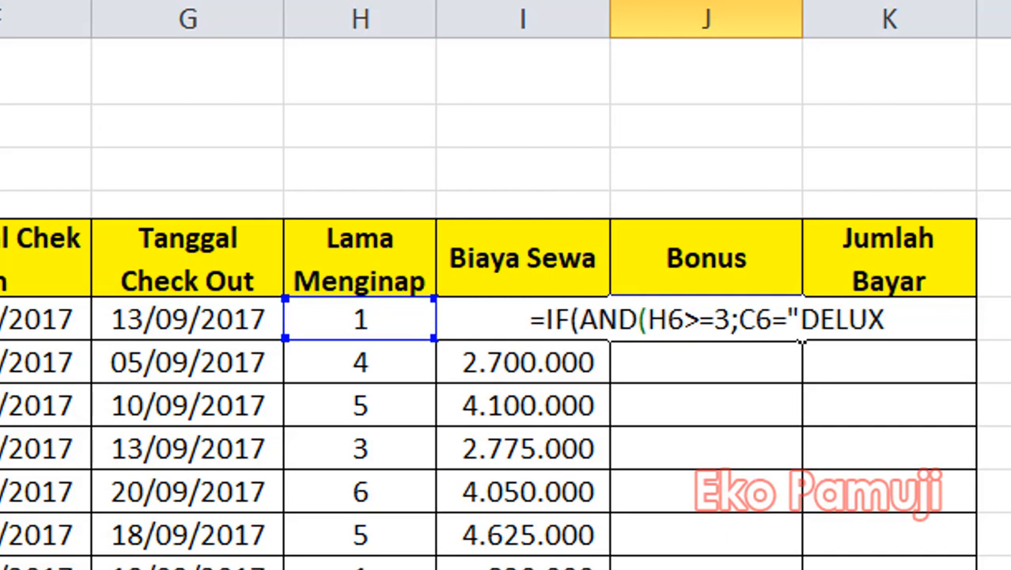
text(E Q)
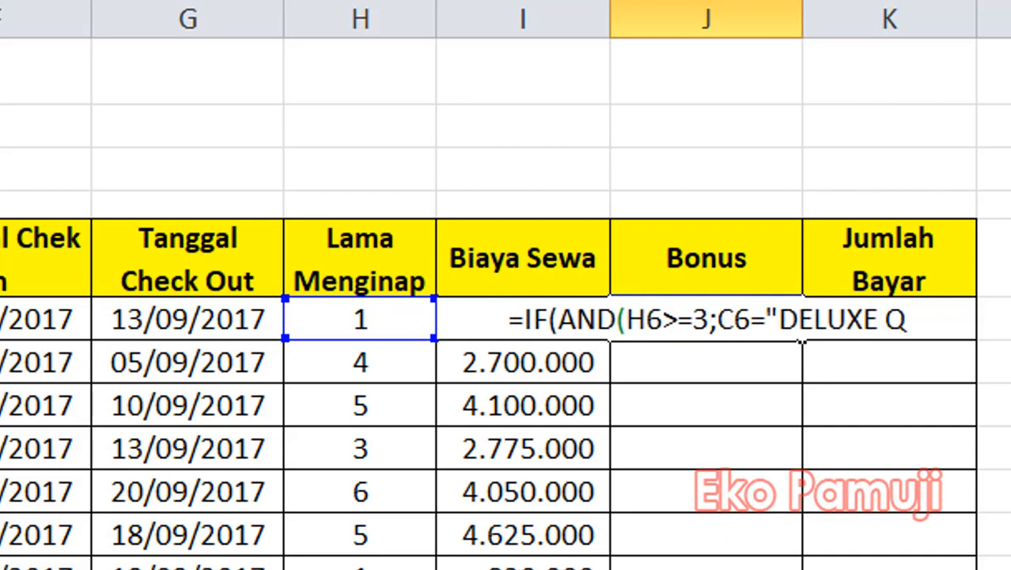
text(U)
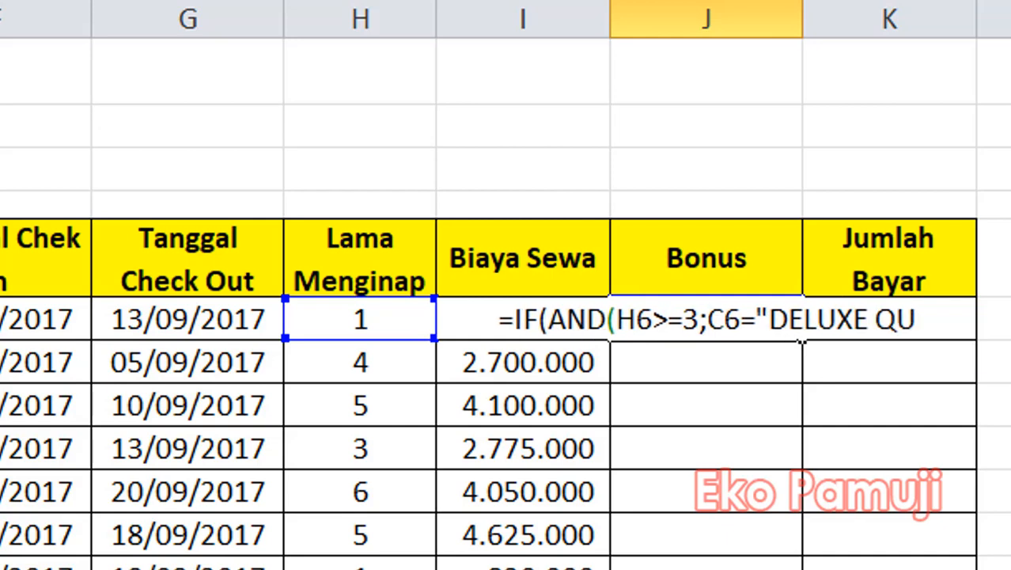
text(EEN)
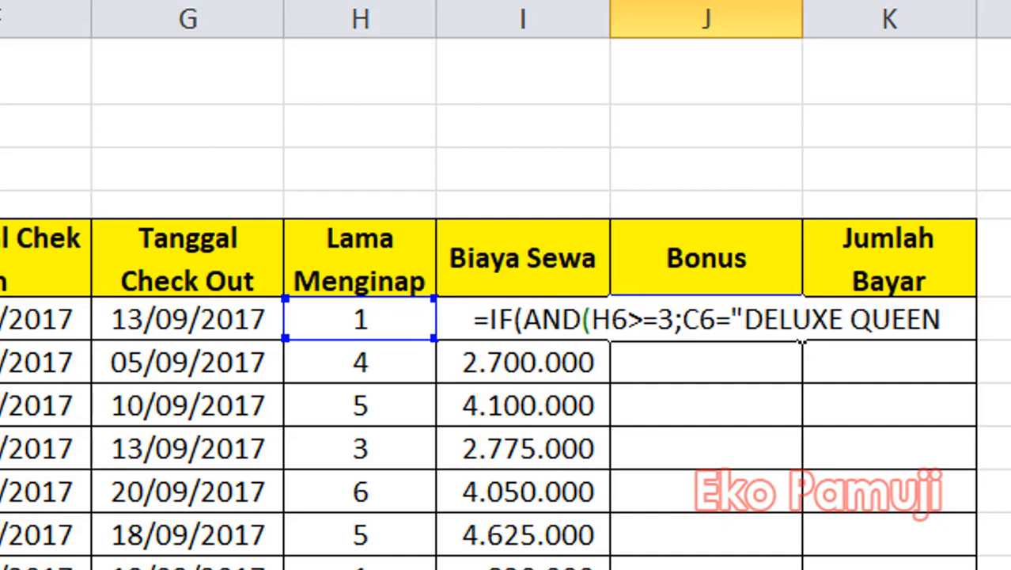
text(")
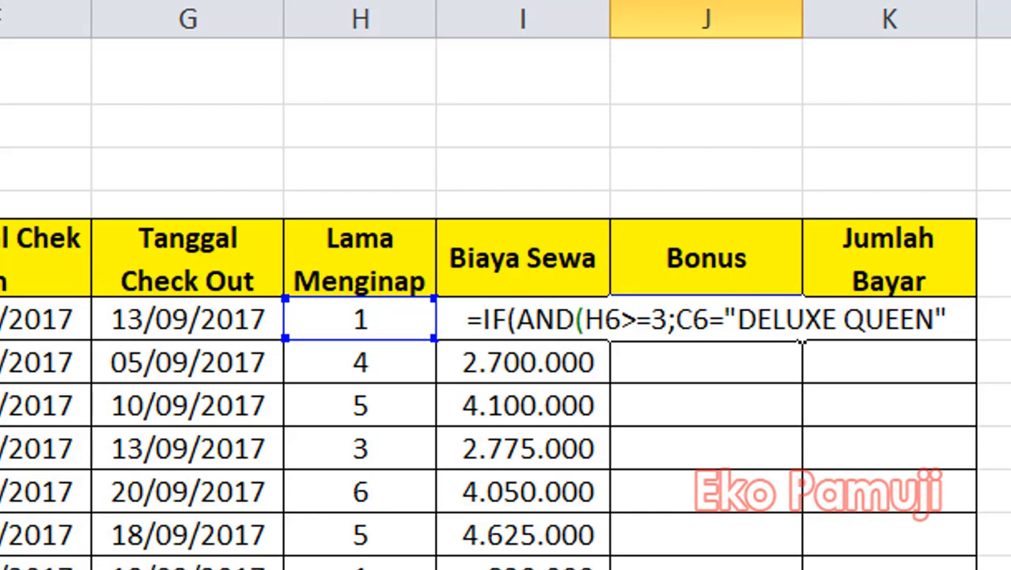
text())
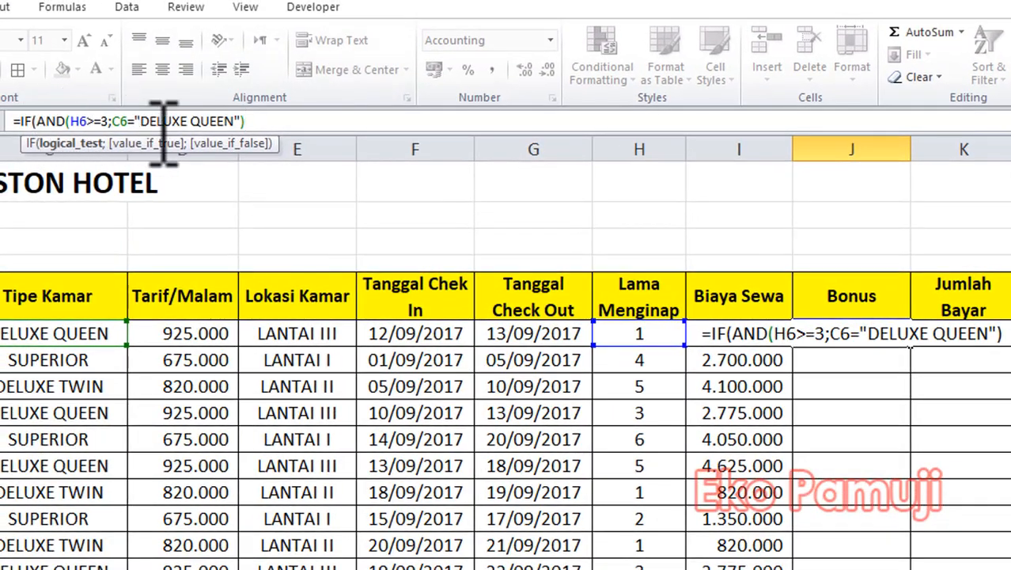
click(252, 121)
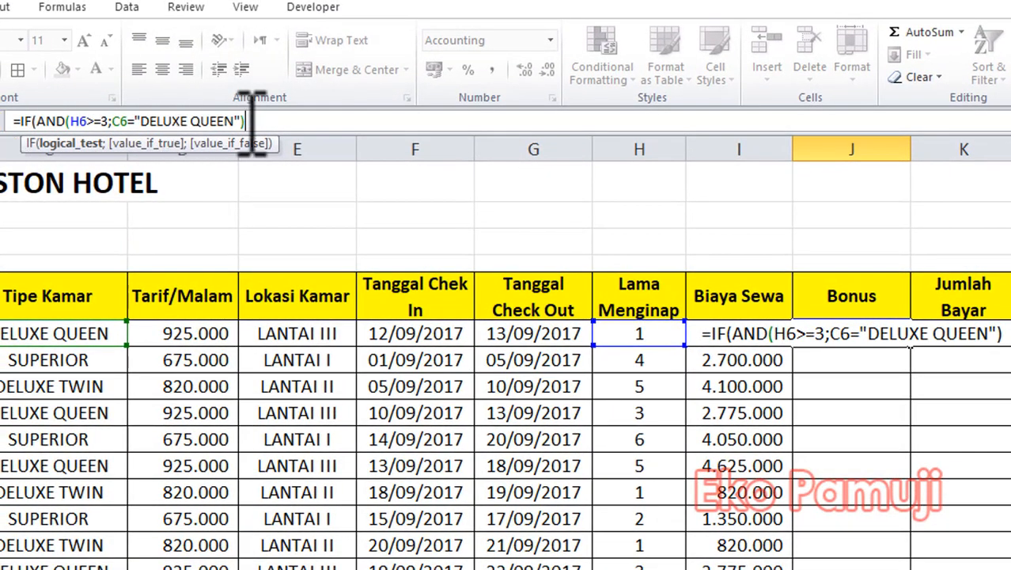
Complete the J6 formula with 10%*I6 if true and 0 if false, and fill it down the Bonus column to J15.
text(;)
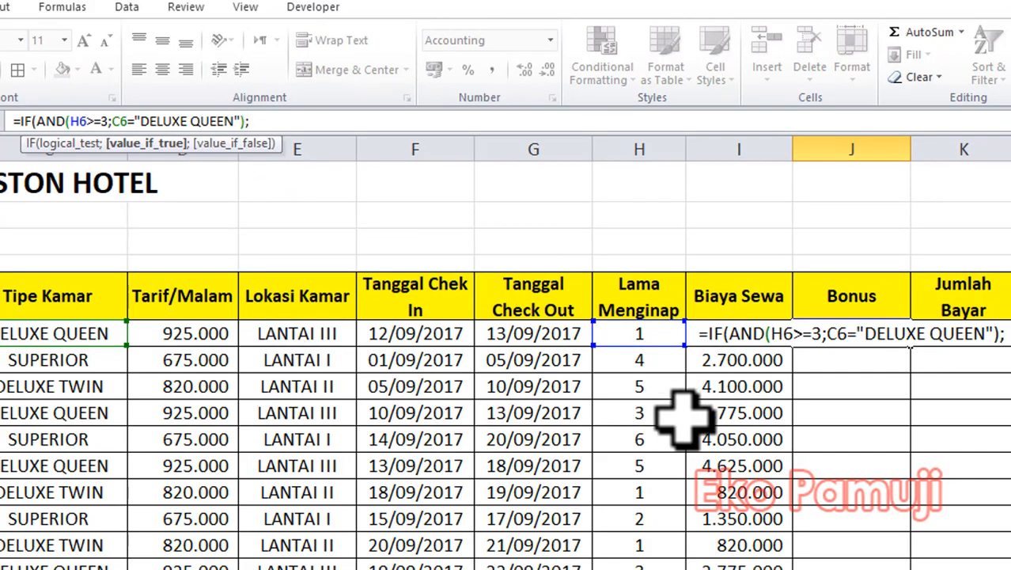
text(10)
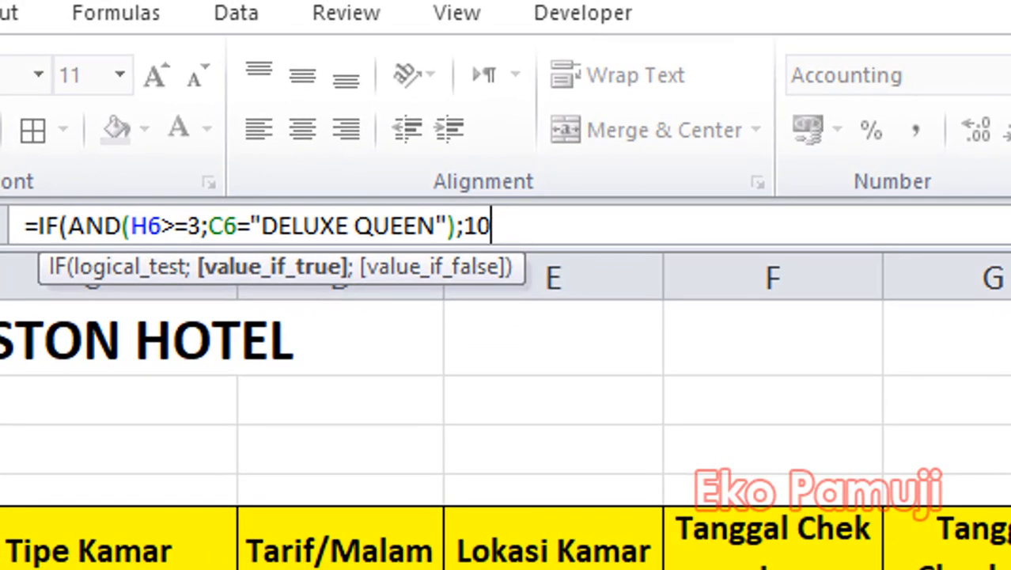
text(%*)
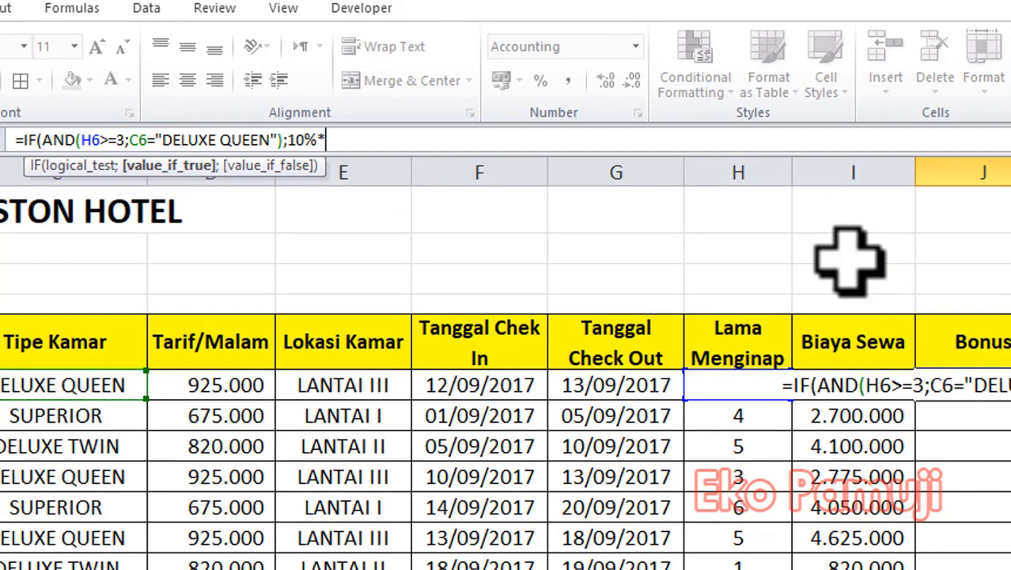
text(I)
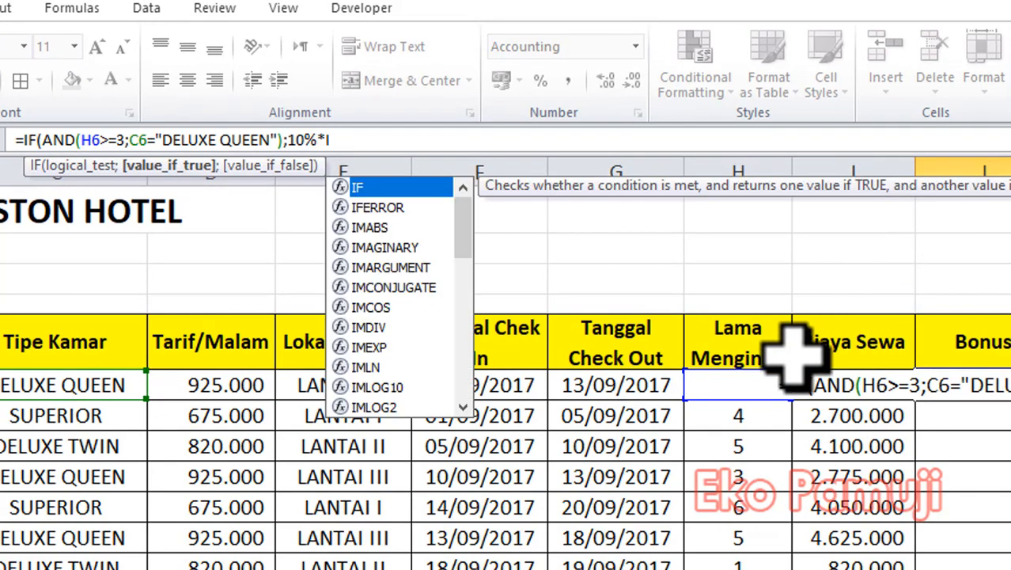
text(6)
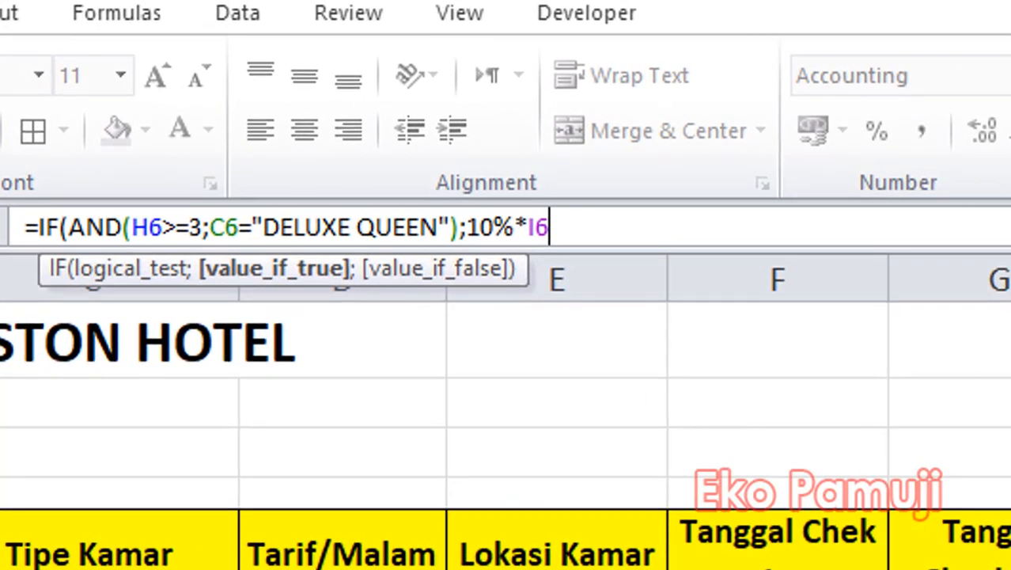
text(;)
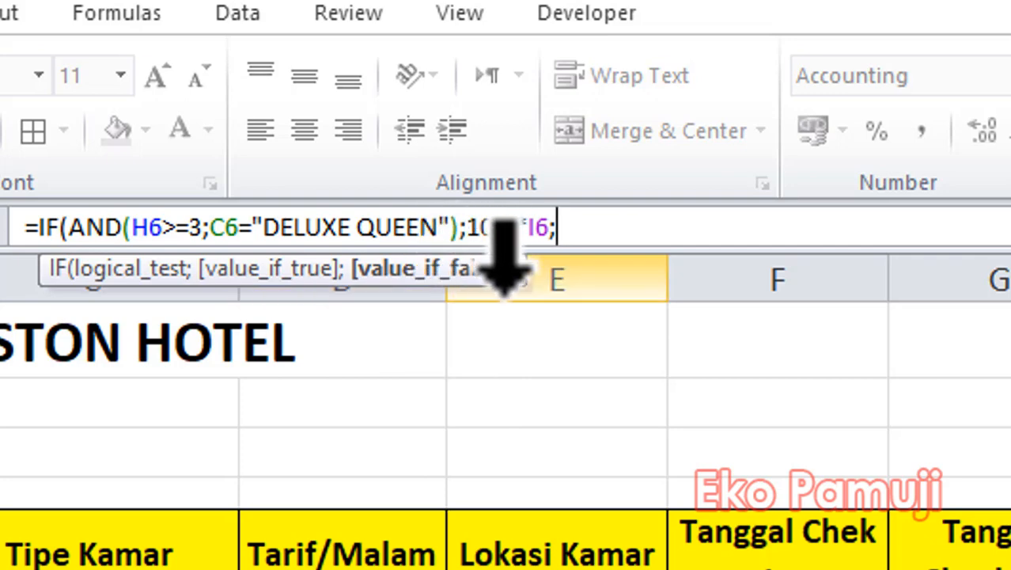
text(0))
key(Return)
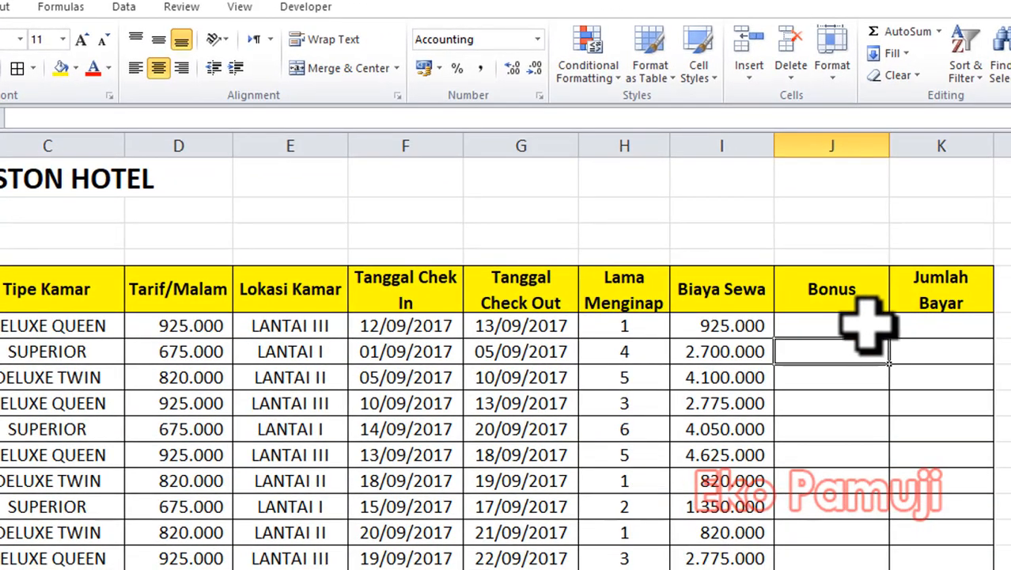
click(805, 321)
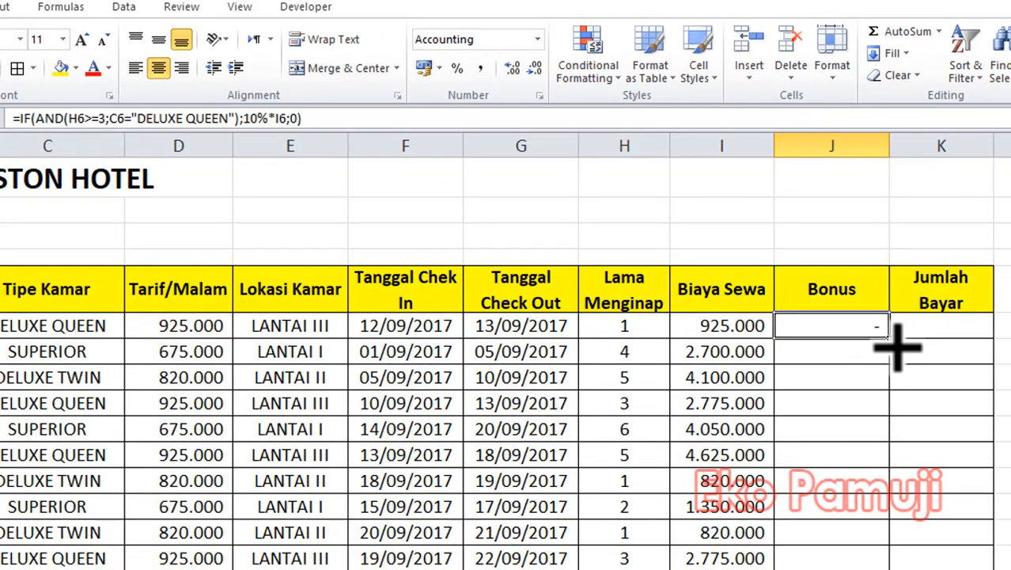
drag(891, 338, 880, 561)
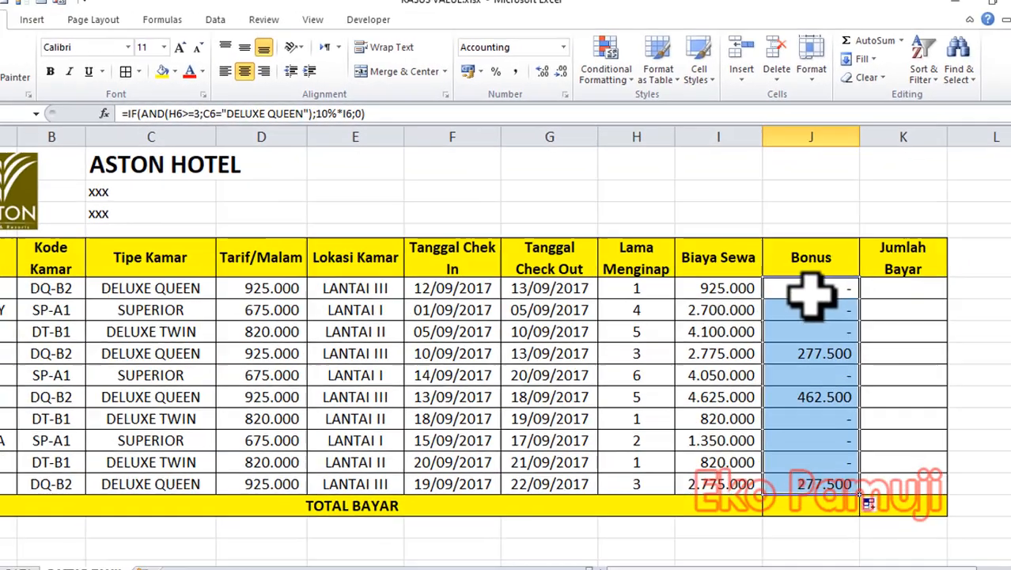
Delete everything after =IF(AND( in the Bonus formula of J6.
click(832, 326)
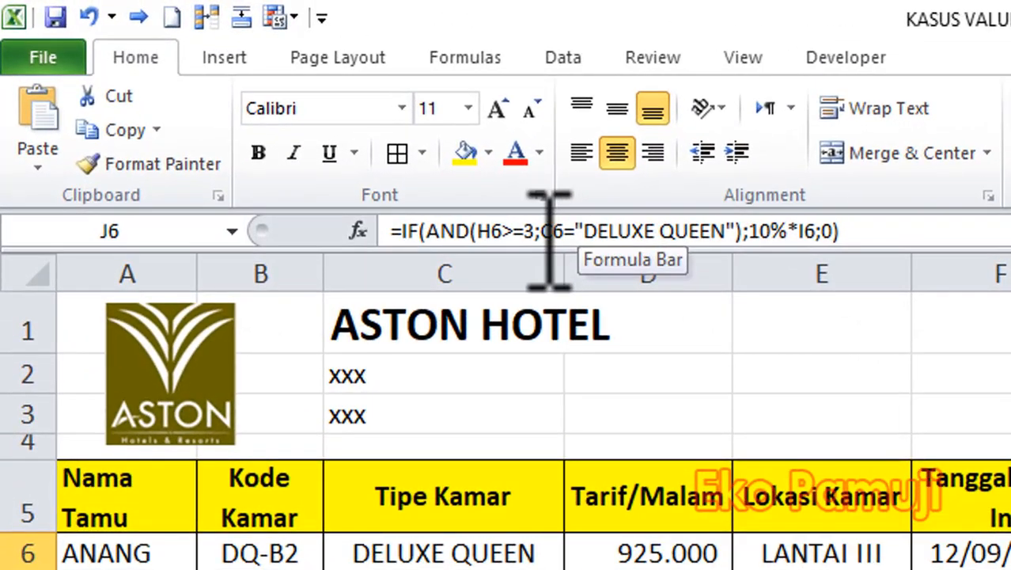
click(915, 233)
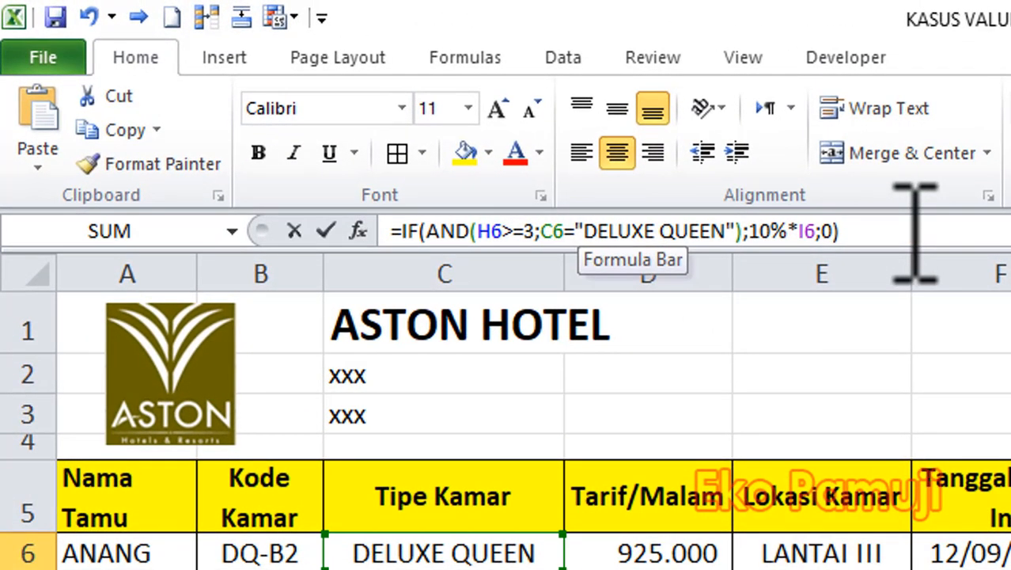
drag(916, 233, 494, 236)
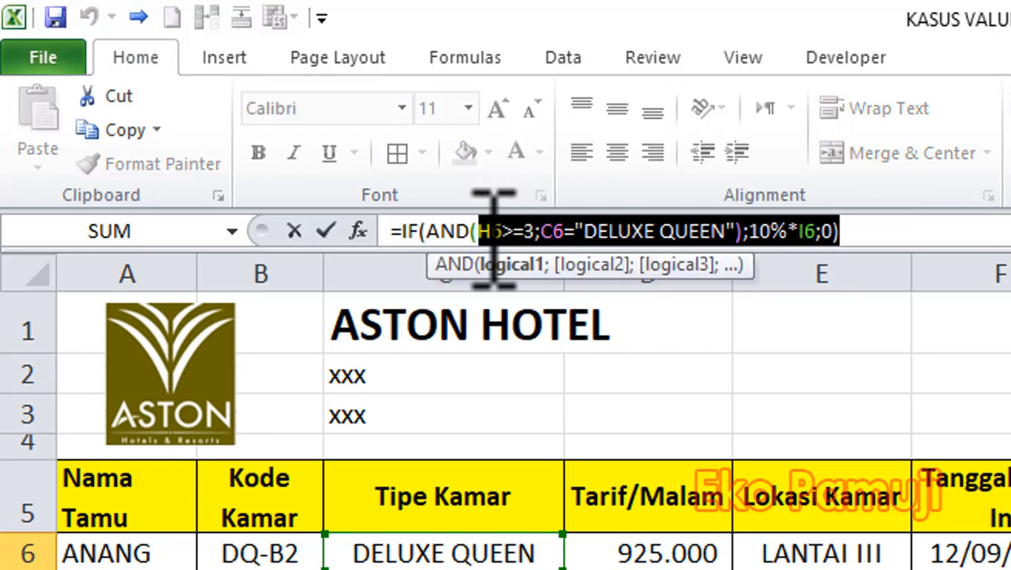
key(BackSpace)
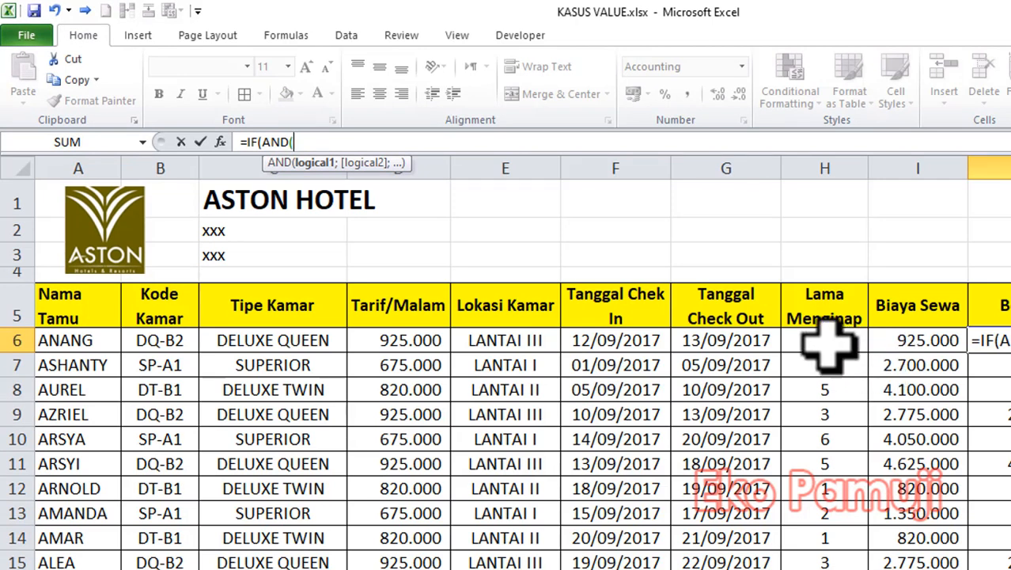
Enter H6>=3 as the first AND condition of the Bonus formula in J6, referencing the length of stay.
click(825, 342)
text(>=3)
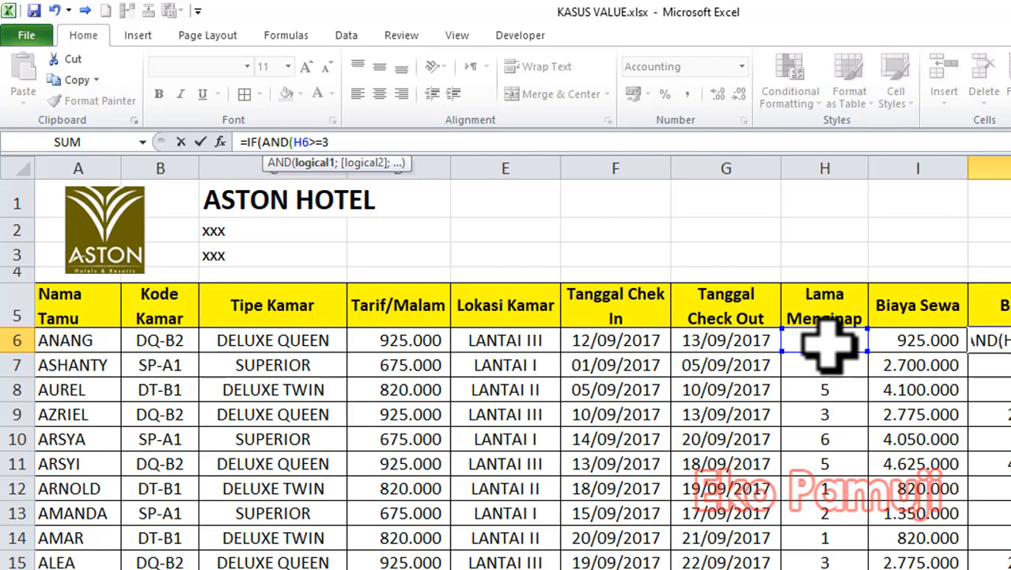
text(;)
text(")
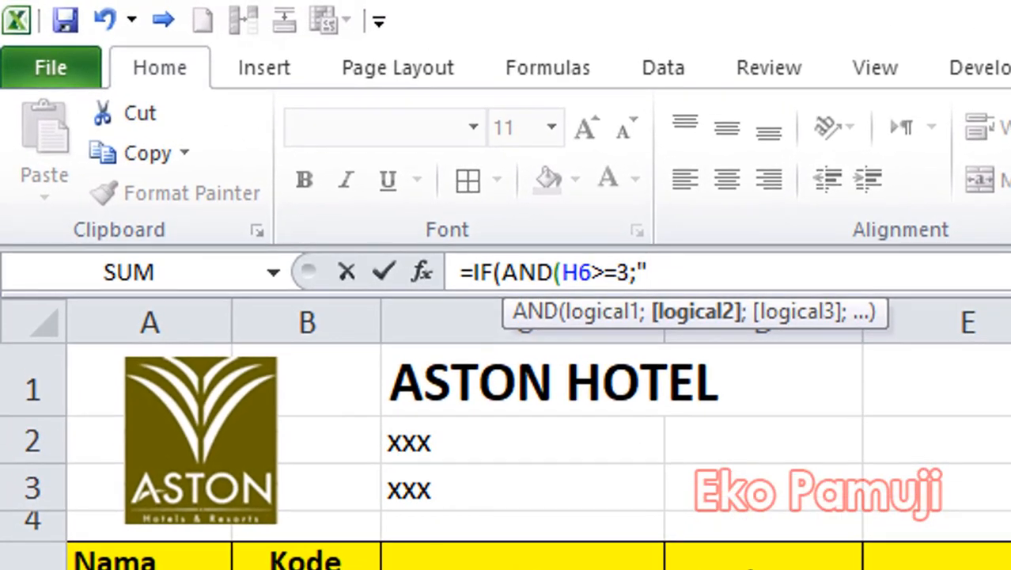
text(DELU)
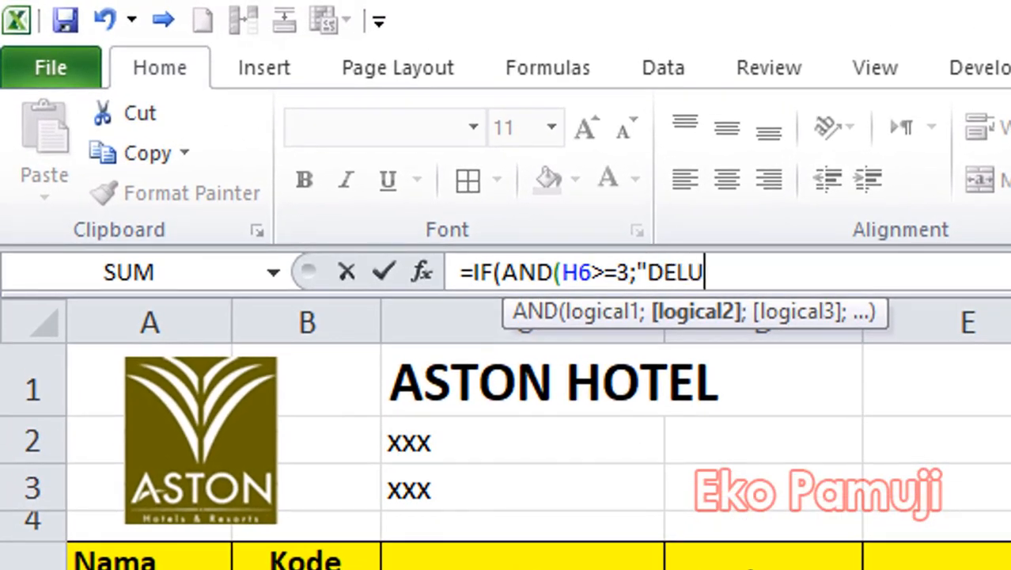
text(C)
Add the bare text "DELUX QUEEN", without a cell comparison, as the second AND condition and close the AND function.
key(BackSpace)
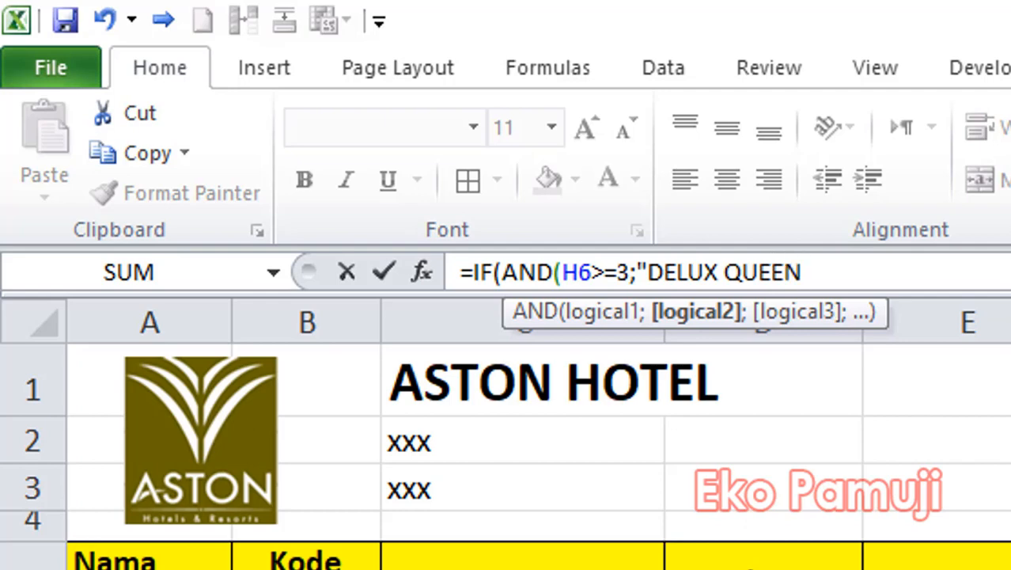
text(;)
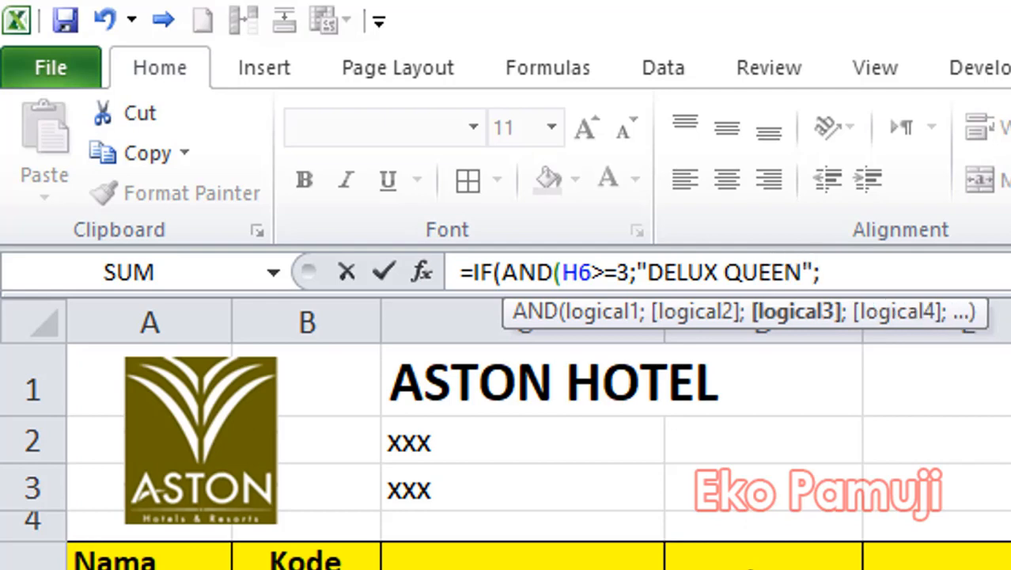
key(BackSpace)
text())
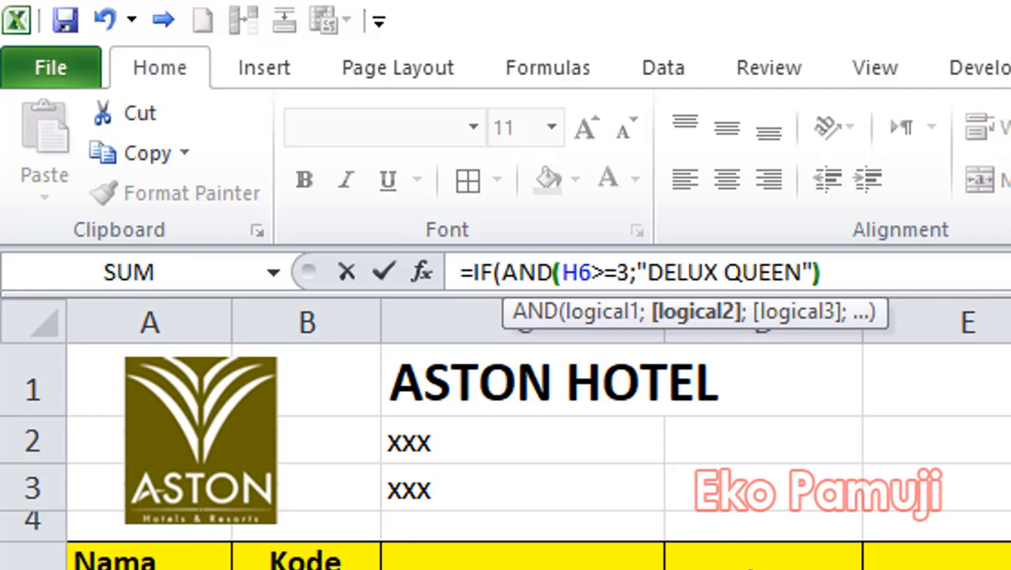
text(;10%*)
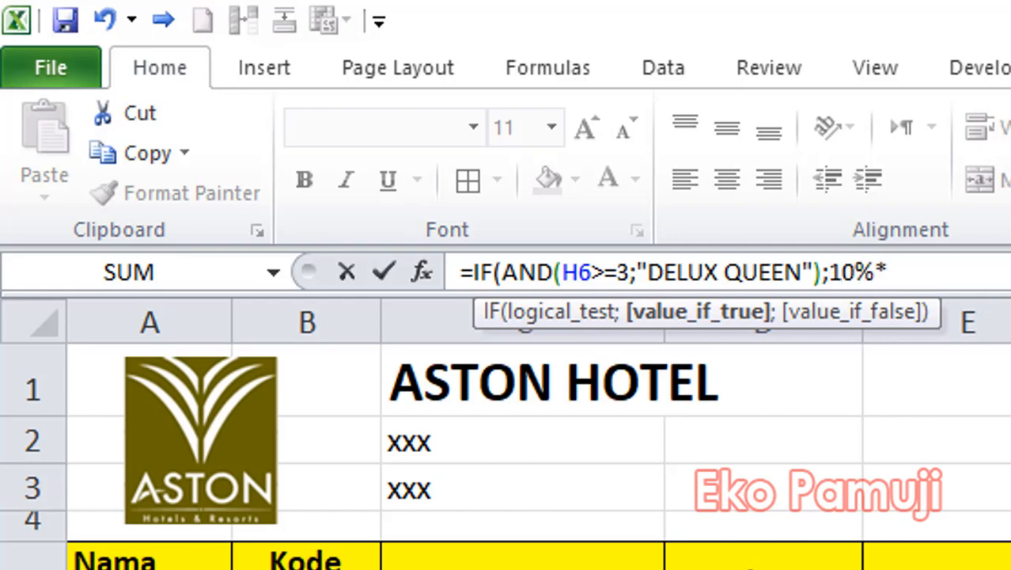
Finish the J6 formula with 10%*I6 if true and 0 if false, and commit it.
text(I)
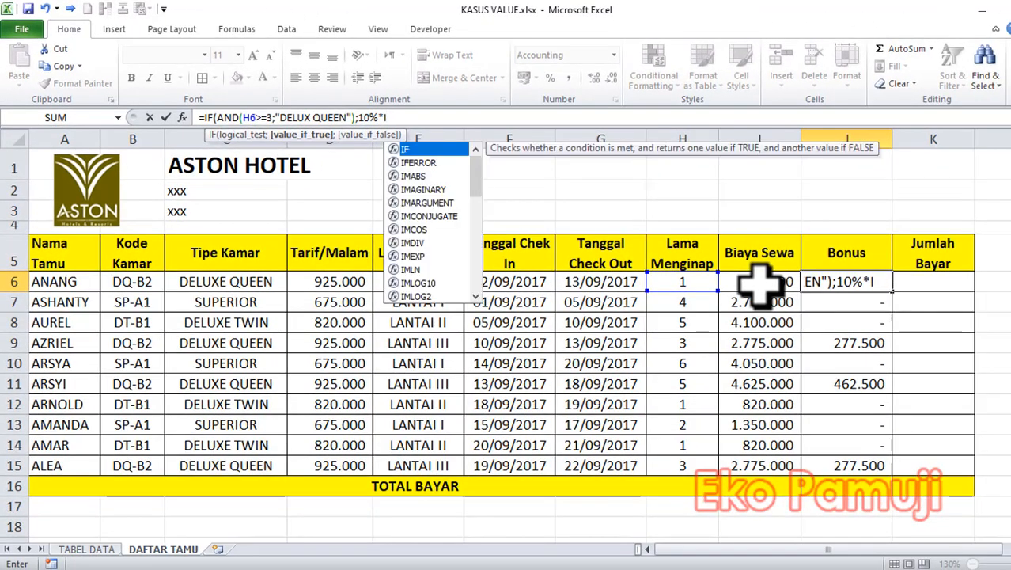
text(6;0))
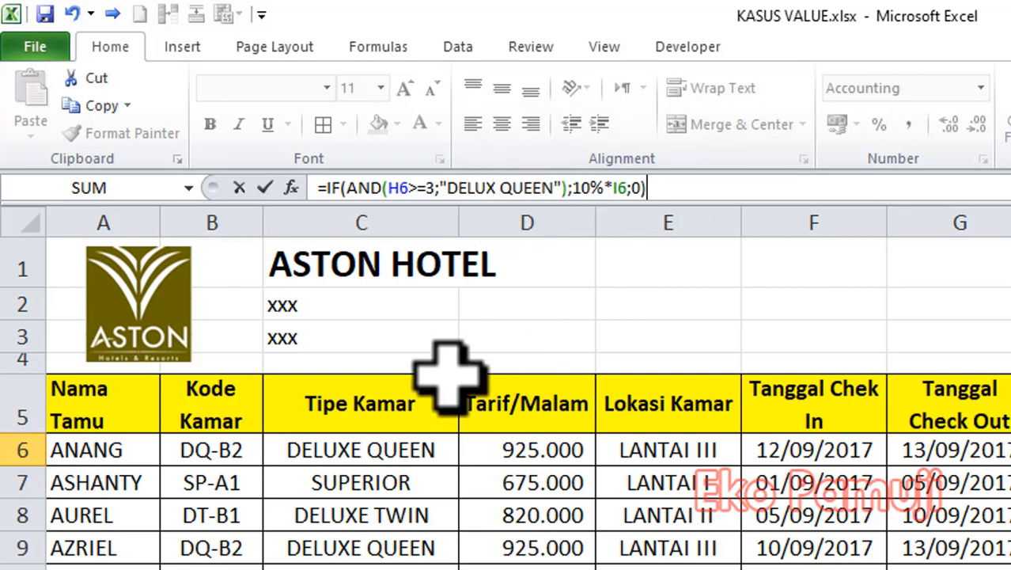
click(451, 188)
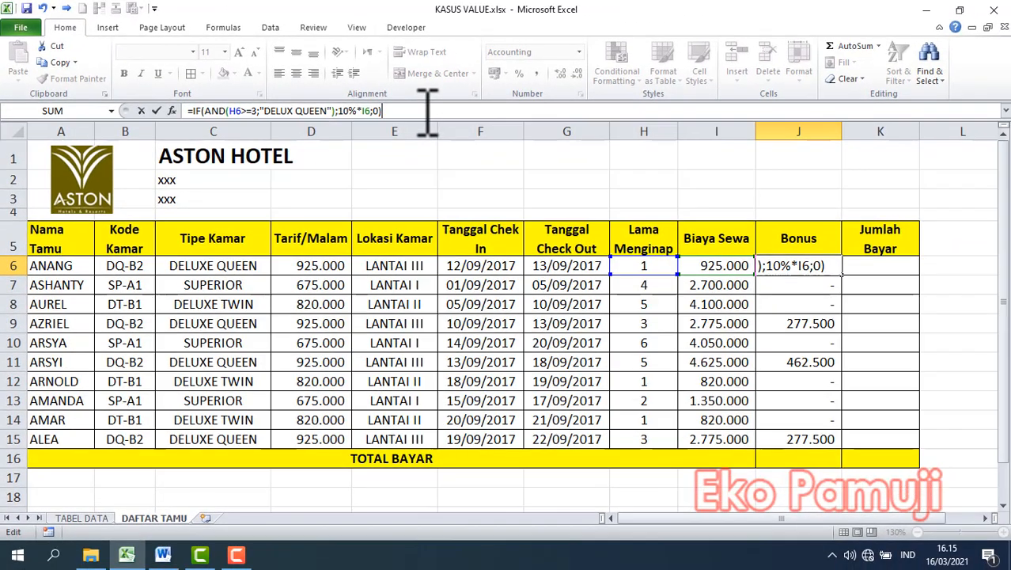
key(Return)
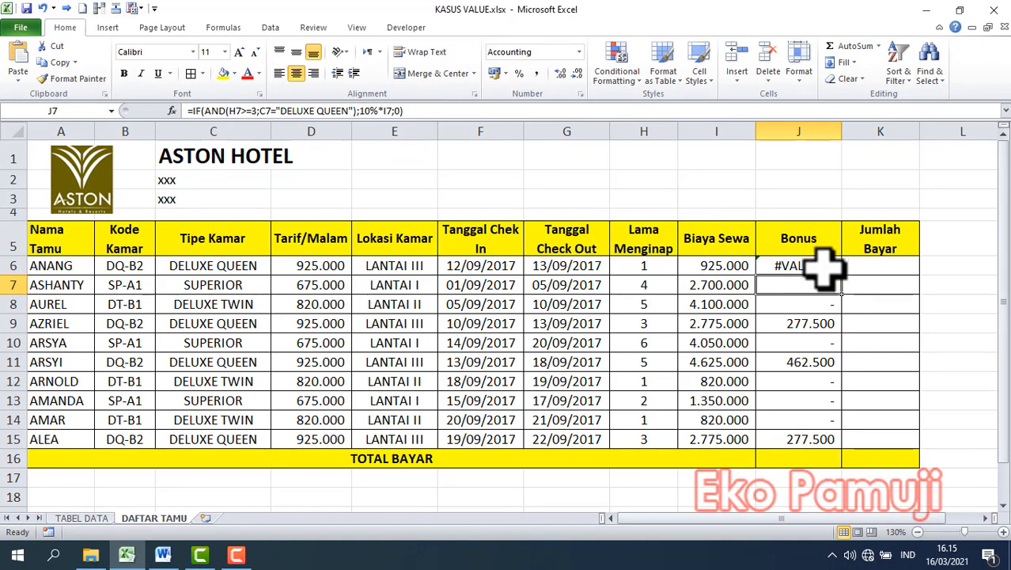
Replace the Bonus formula in J6 by filling the formula of J7 up into it.
click(823, 269)
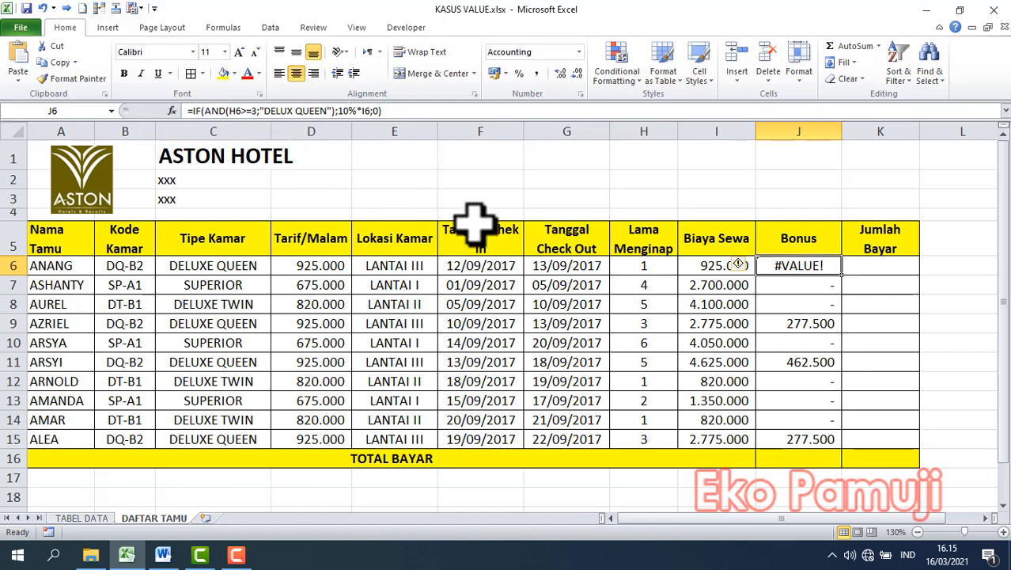
click(838, 288)
drag(842, 294, 850, 262)
click(824, 266)
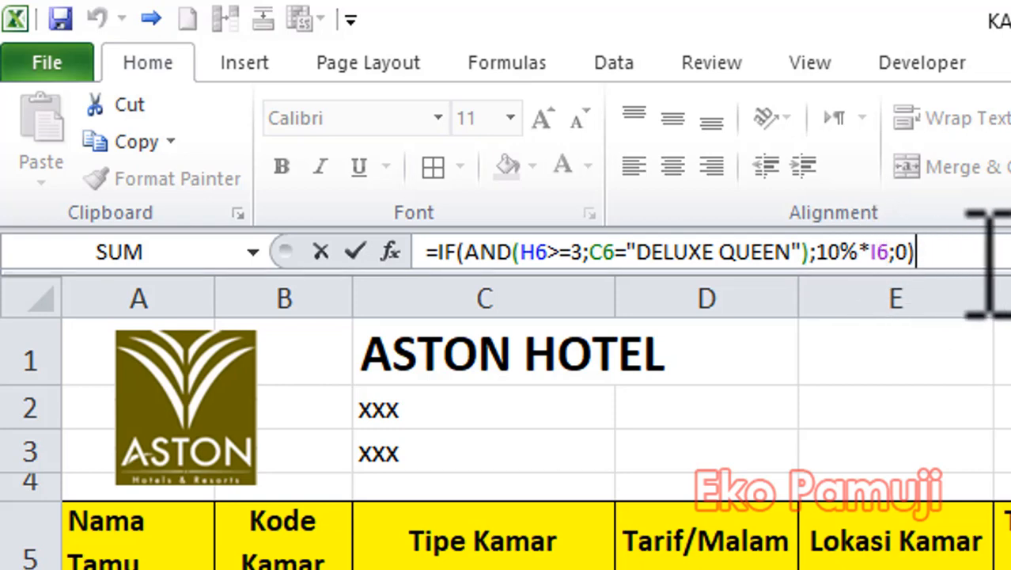
key(Return)
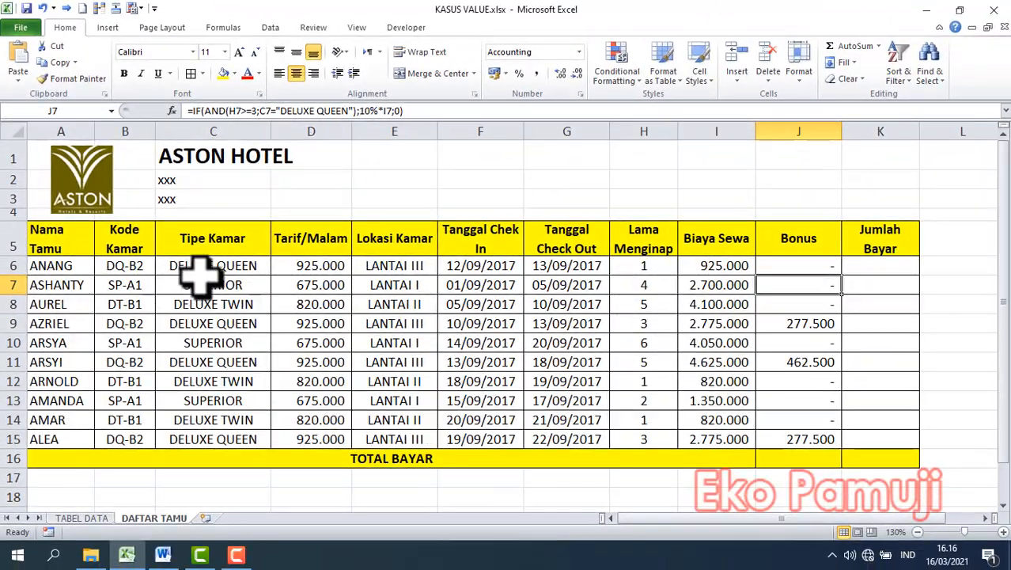
Check the room type lookup in C6 against the TABEL DATA sheet and change the room code in B6 to PQ-B2.
click(220, 282)
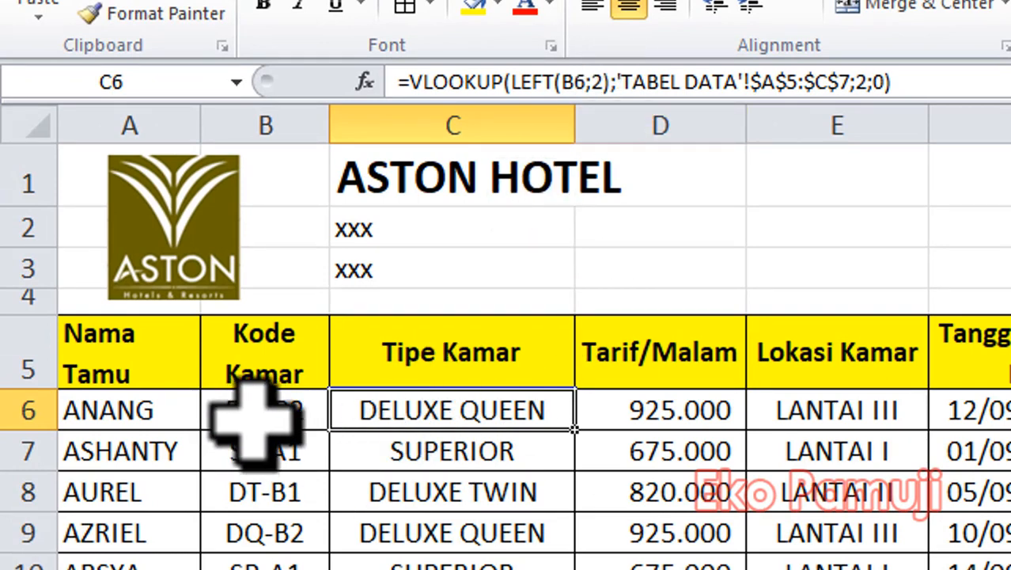
click(427, 447)
click(228, 408)
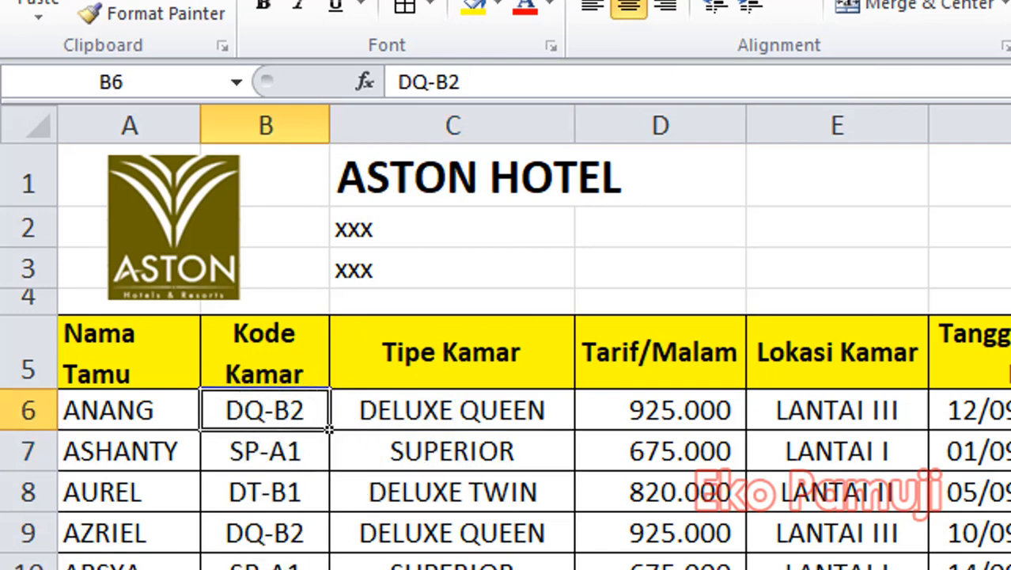
click(190, 568)
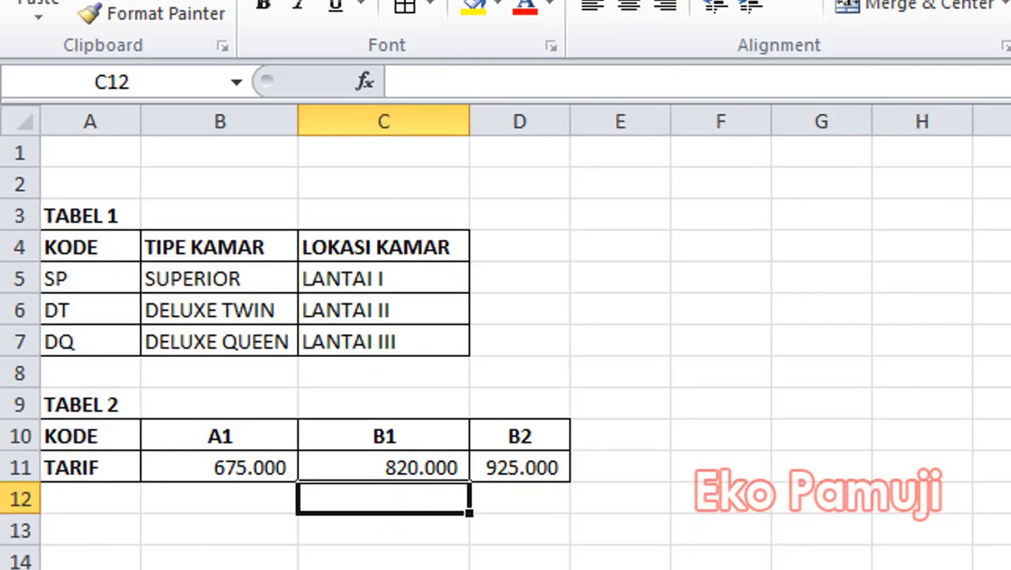
click(229, 568)
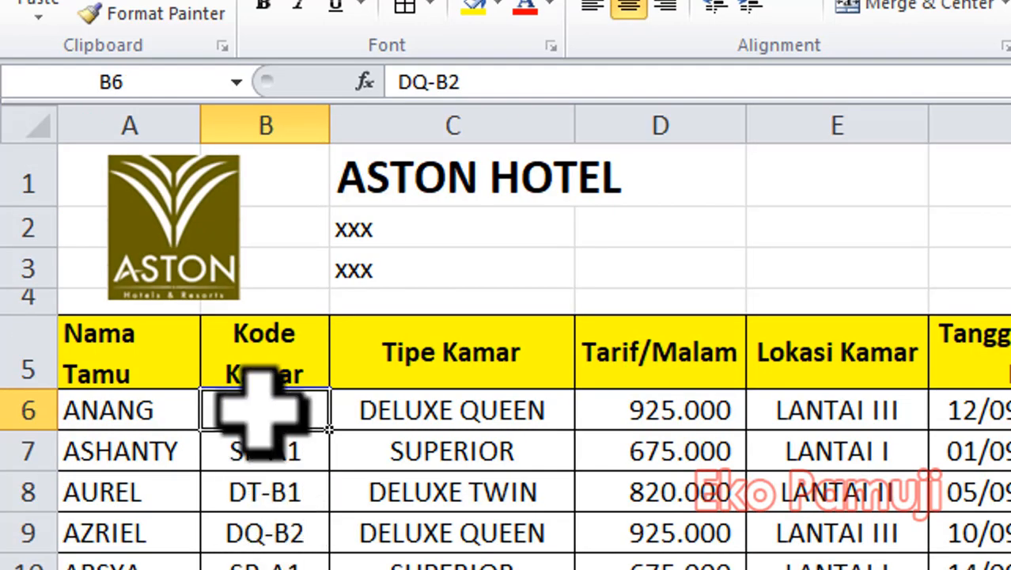
click(429, 84)
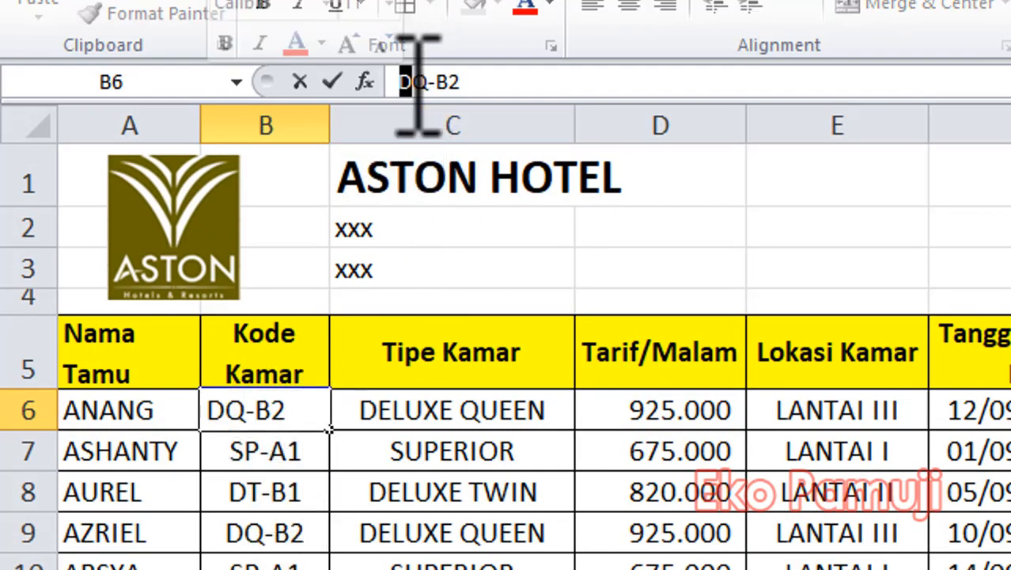
text(P)
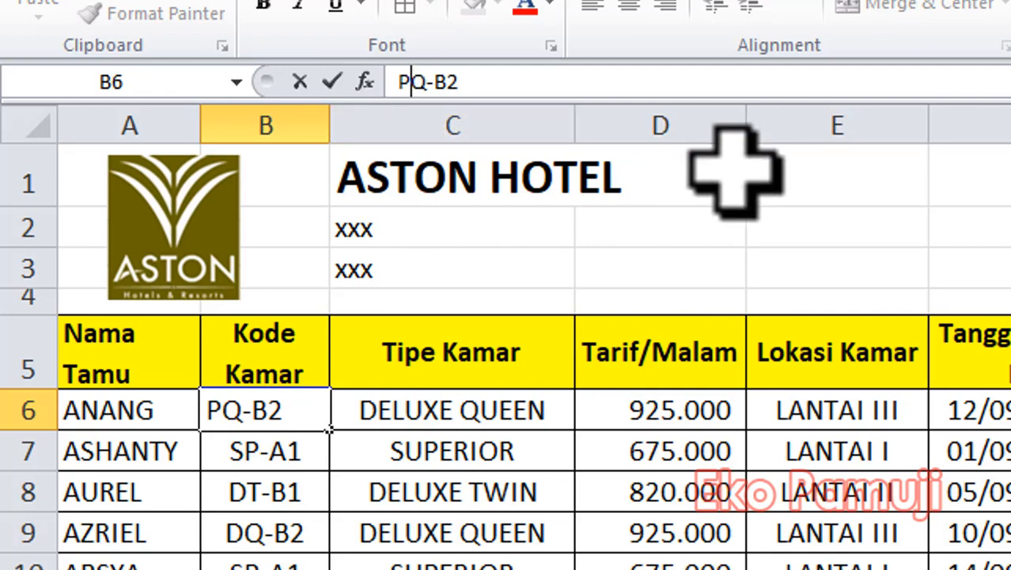
key(Return)
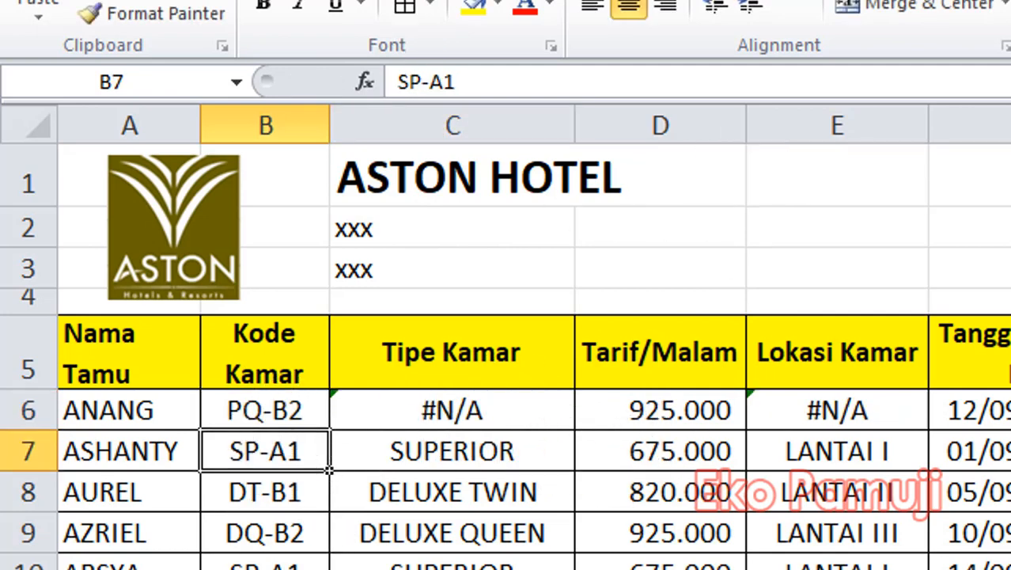
Compare the C6 lookup with the codes on the TABEL DATA sheet and set the room code in B6 back to DQ-B2.
click(460, 410)
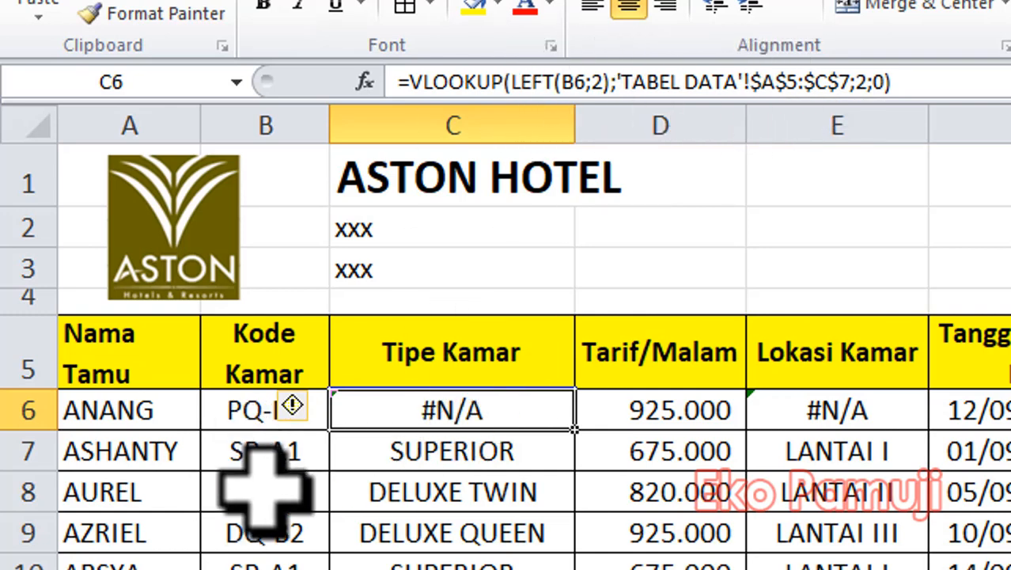
click(214, 568)
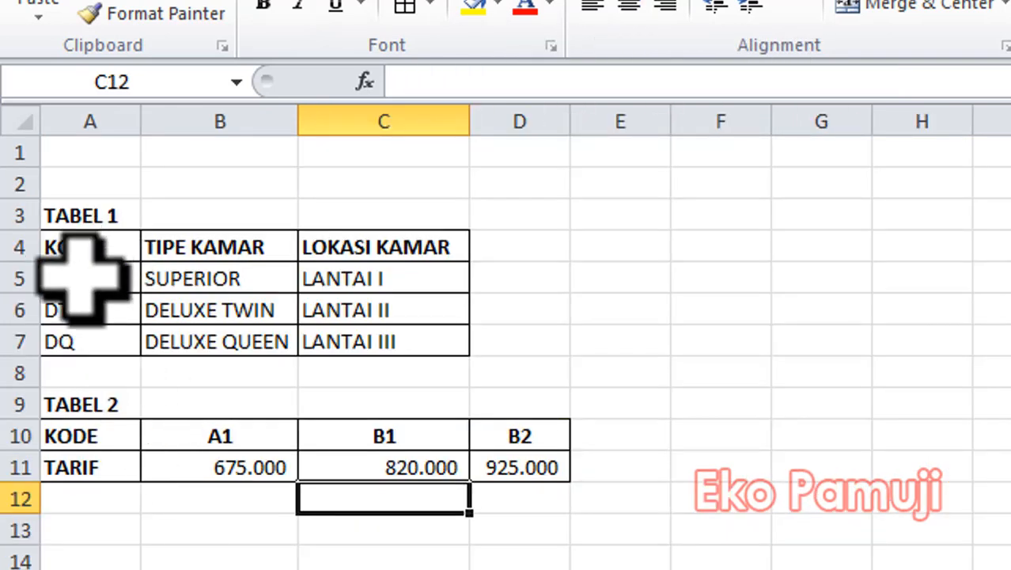
click(229, 568)
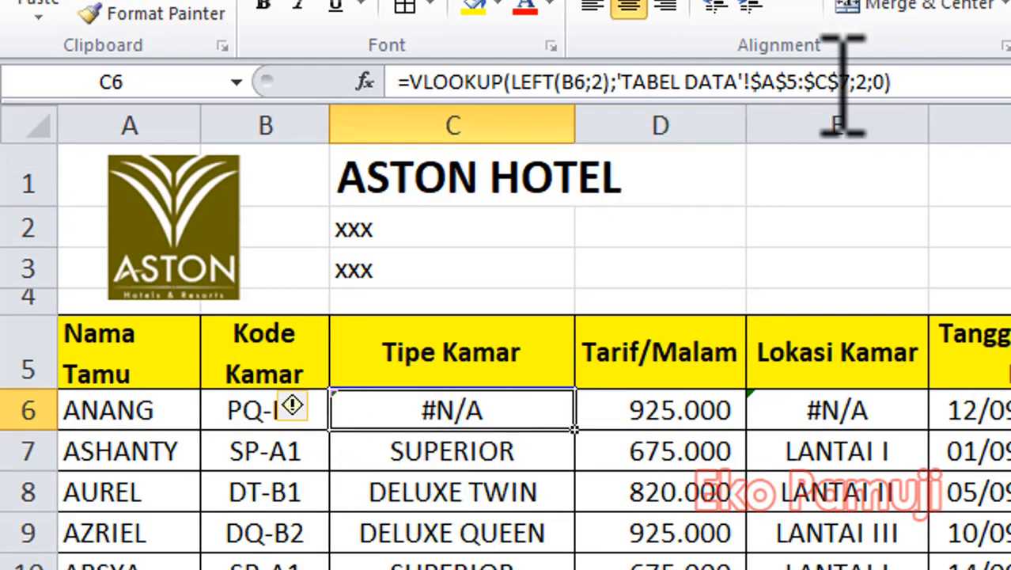
click(255, 410)
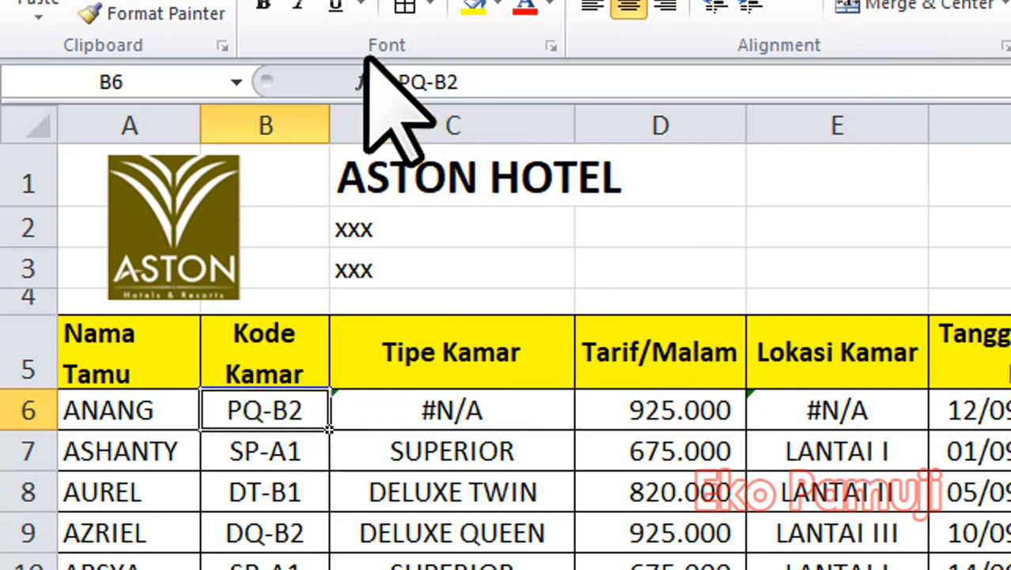
click(419, 82)
drag(420, 83, 411, 82)
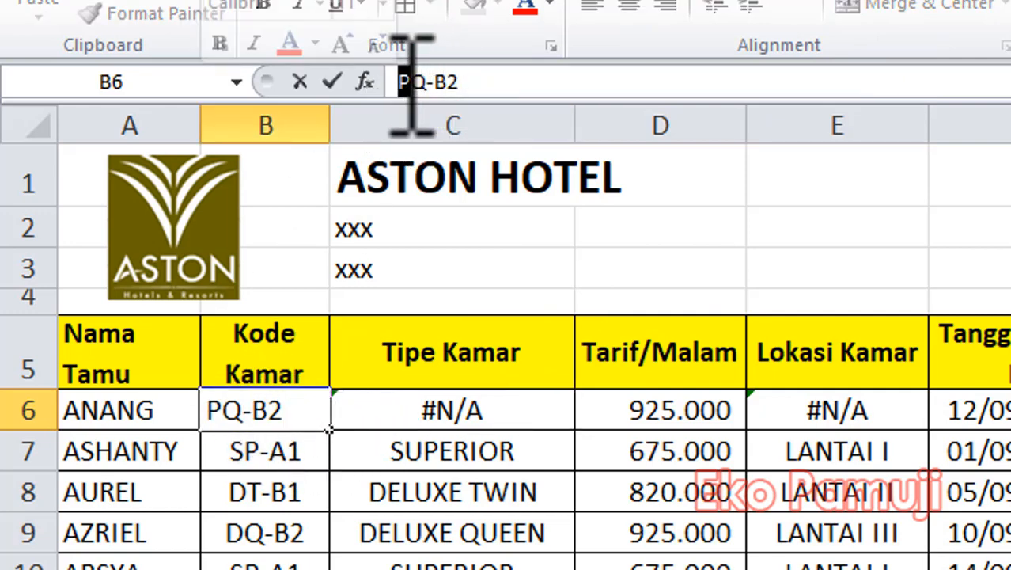
text(D)
key(Return)
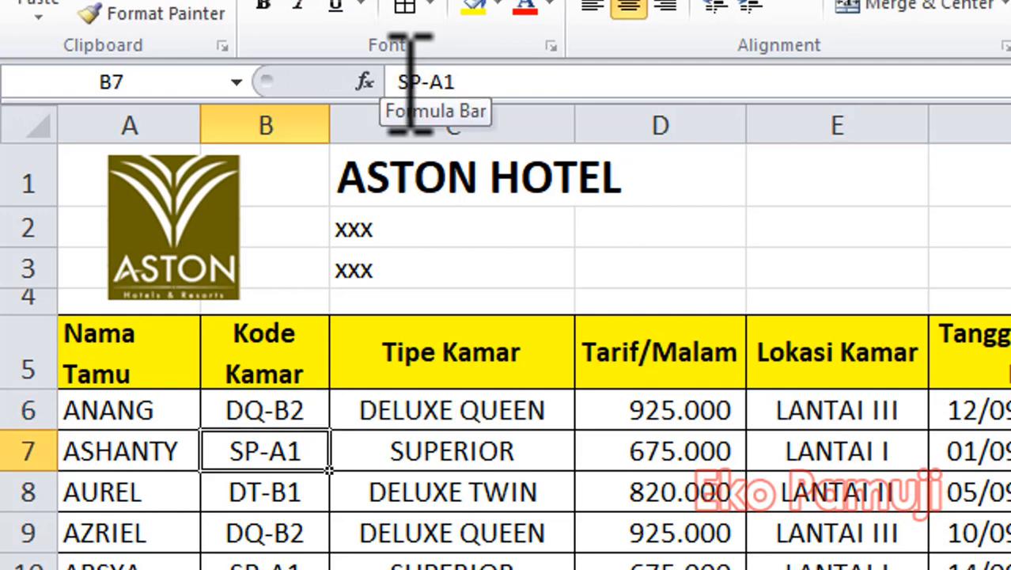
Insert a leading space before the room code DQ-B2 in B6.
click(436, 408)
click(258, 405)
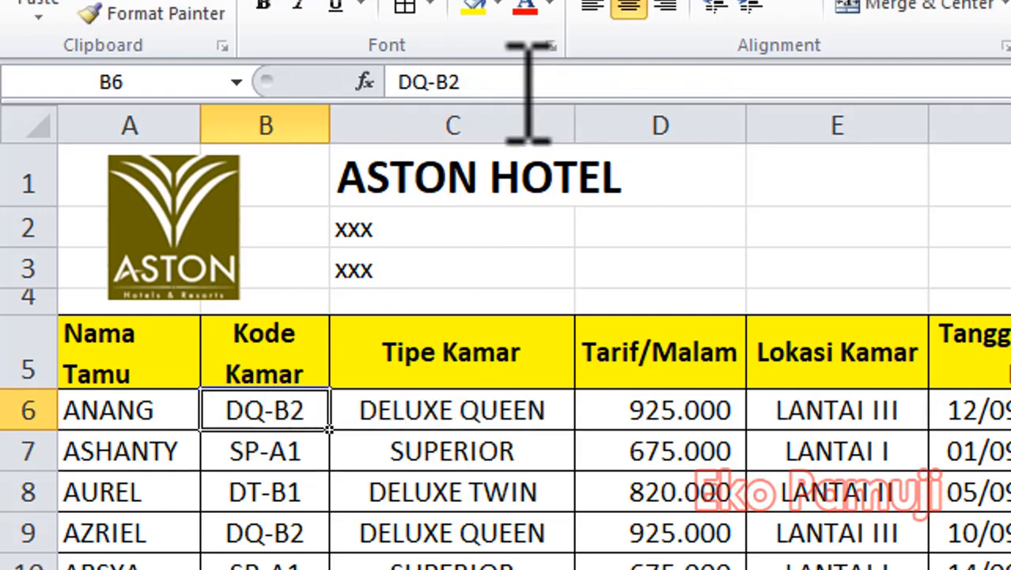
click(402, 81)
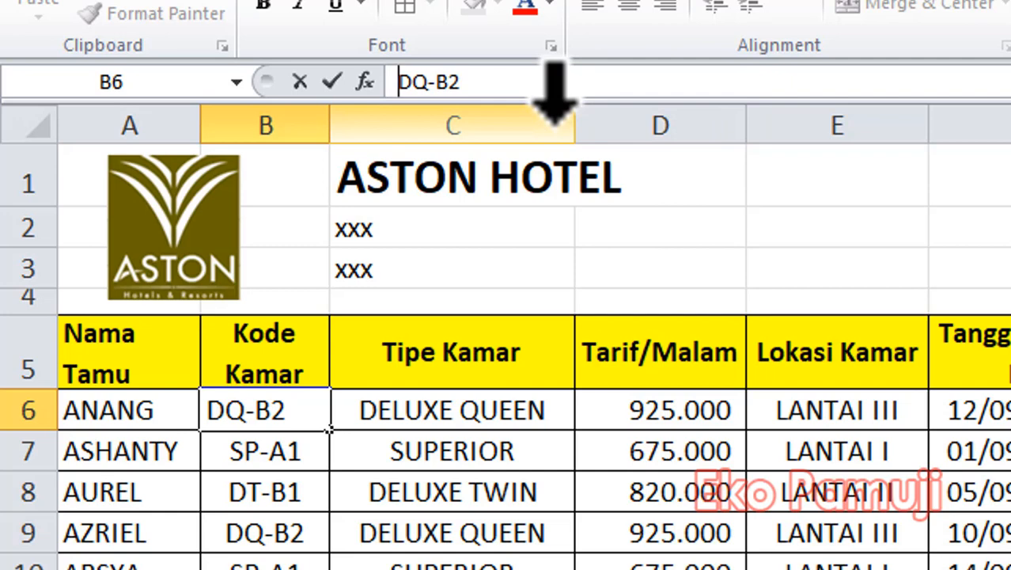
text(V)
key(BackSpace)
text(V)
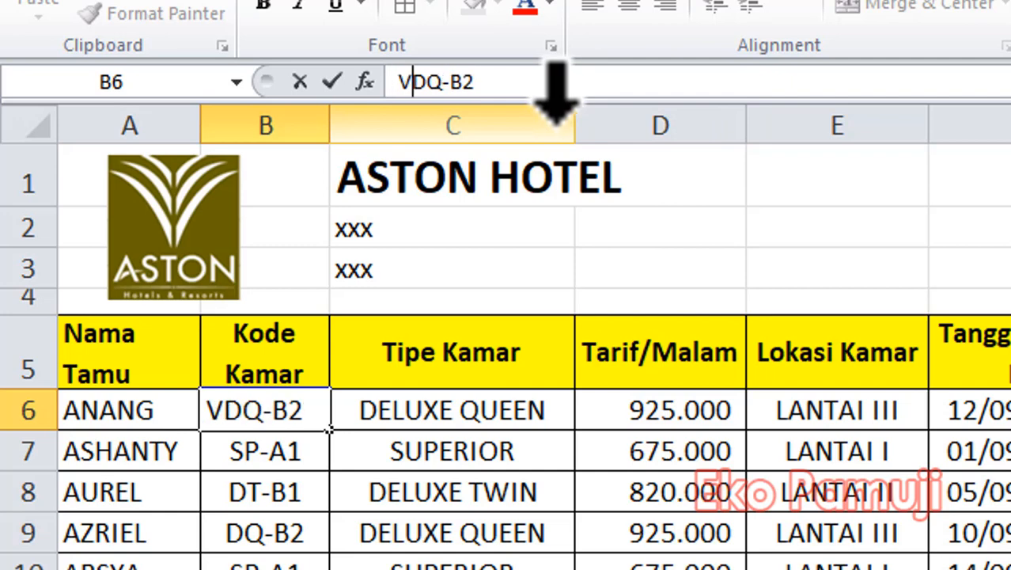
key(BackSpace)
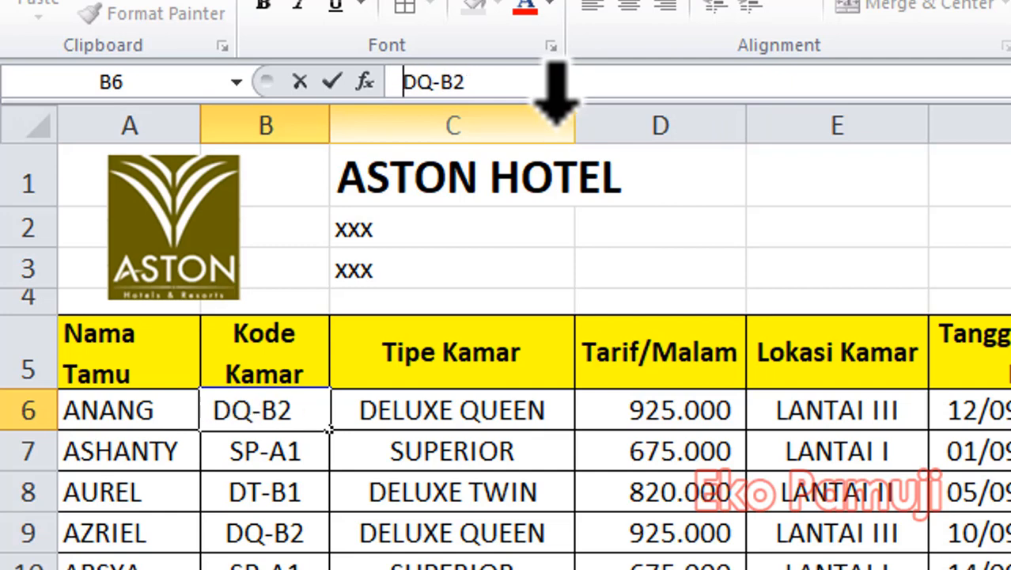
key(Return)
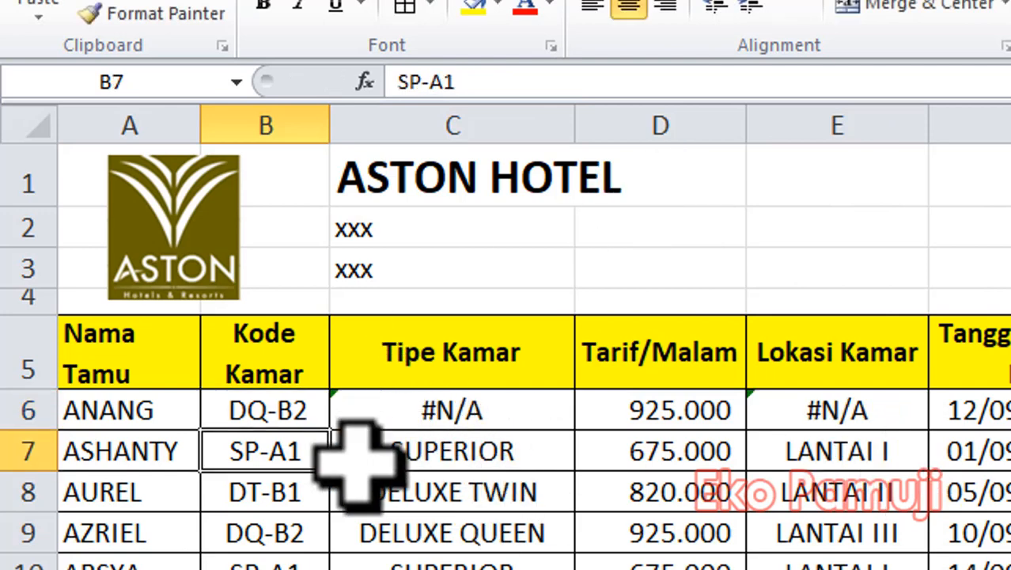
Remove the leading space from the room code in B6.
click(254, 410)
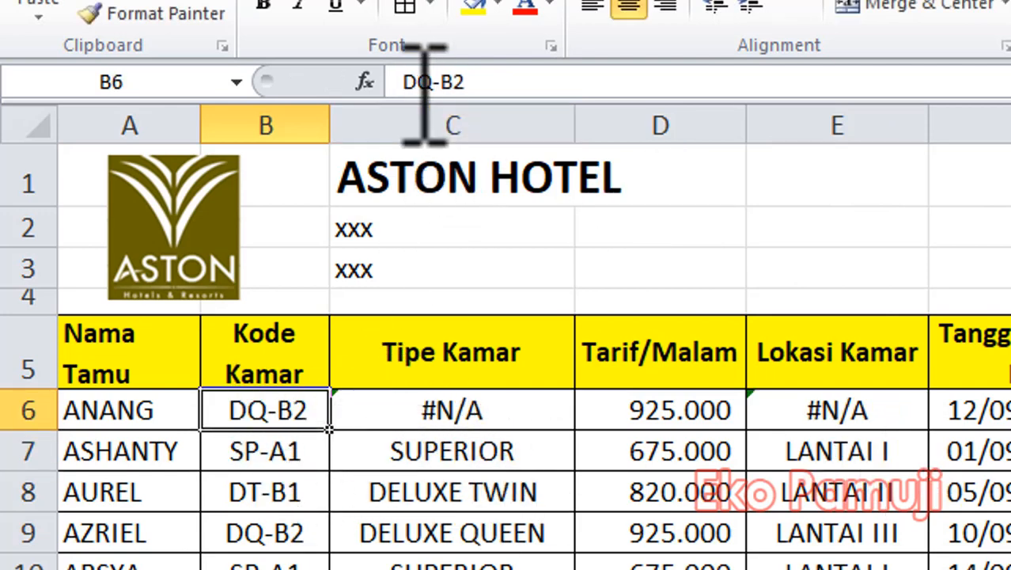
click(402, 82)
key(Return)
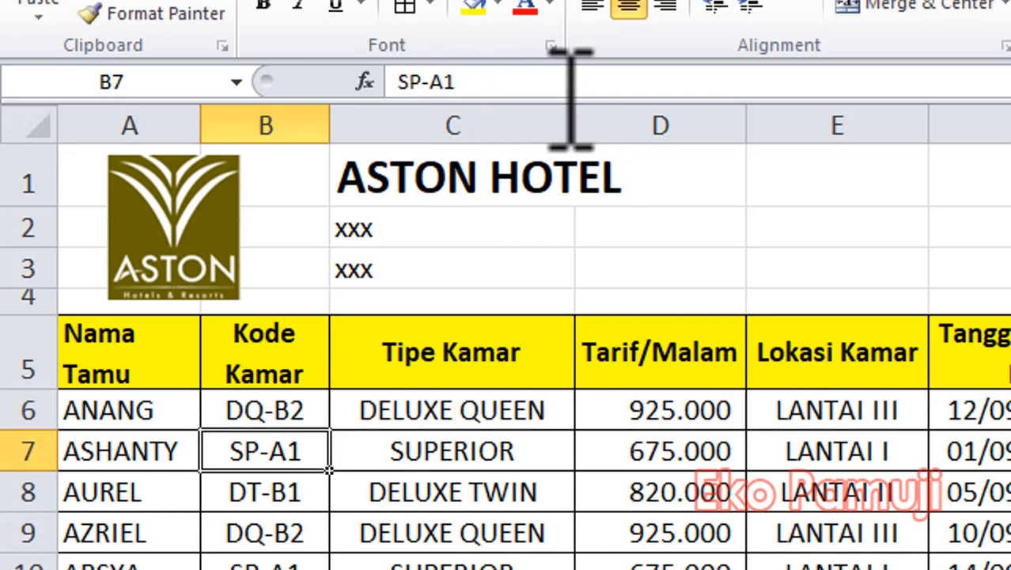